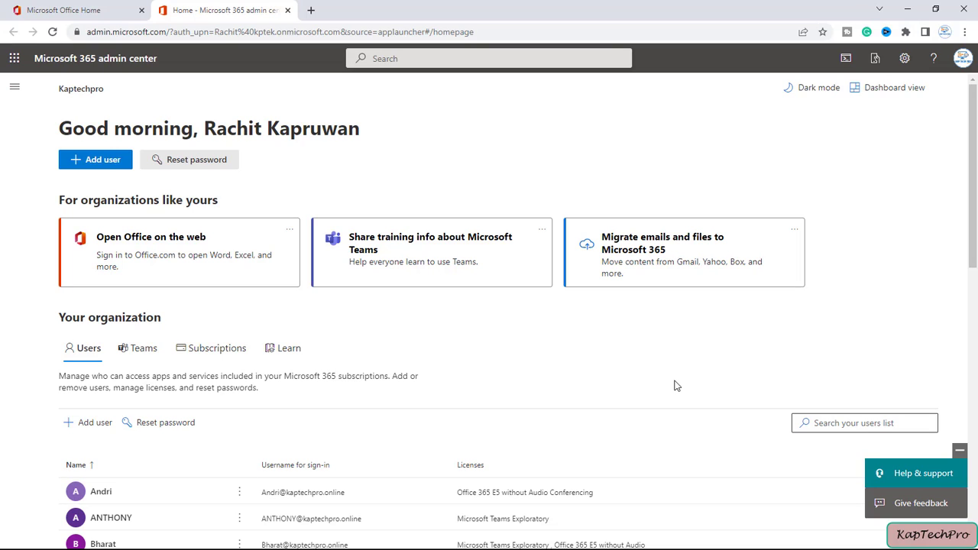
Step: Open the SharePoint admin center's Active sites list from the Microsoft 365 admin navigation
click(13, 86)
click(43, 243)
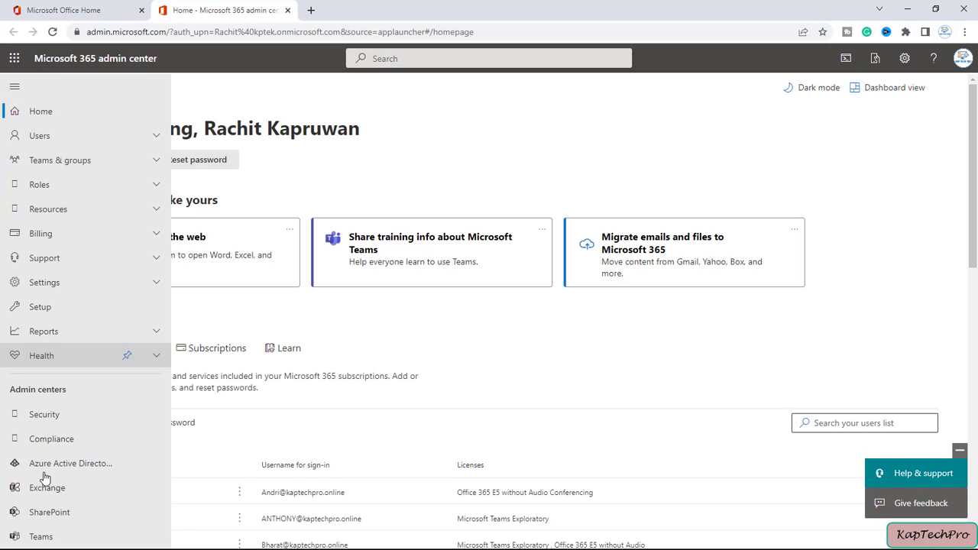
click(66, 513)
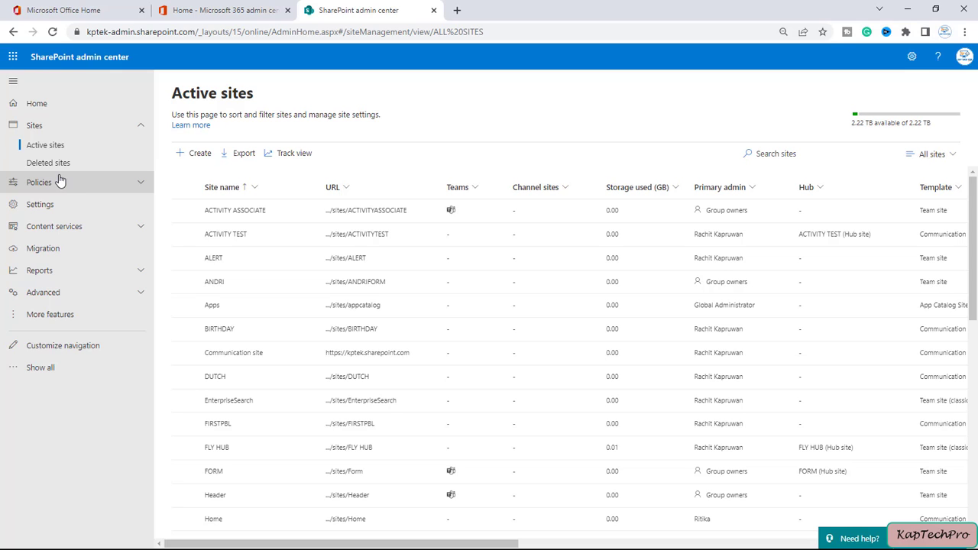
Step: Create communication site 'OrgSiteLibrary', selecting the suggested admin user as its owner
click(181, 155)
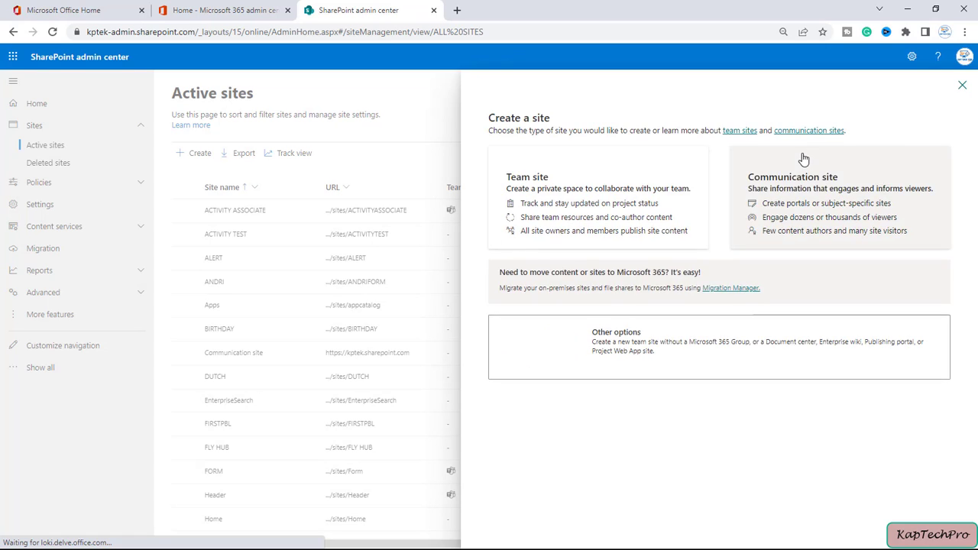
click(854, 225)
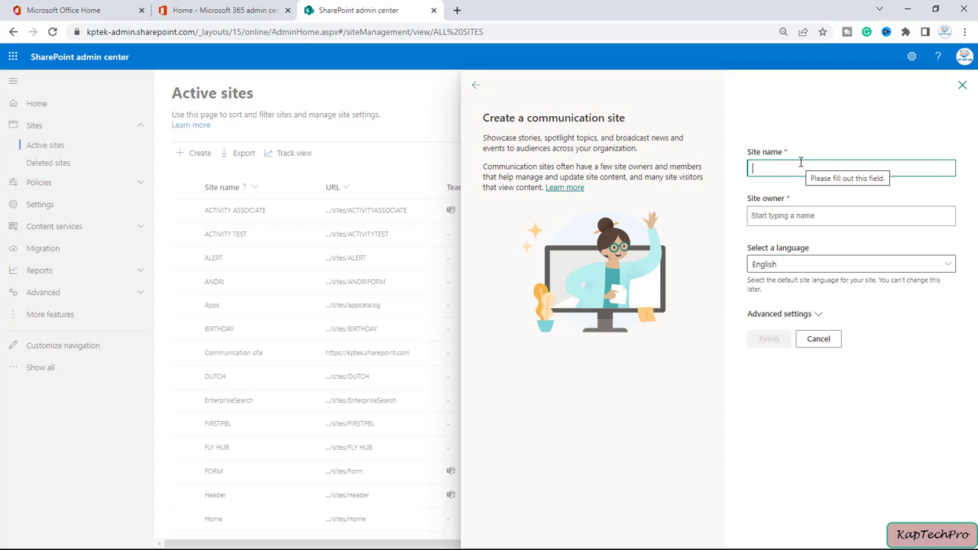
text(OrgSiteLibrary)
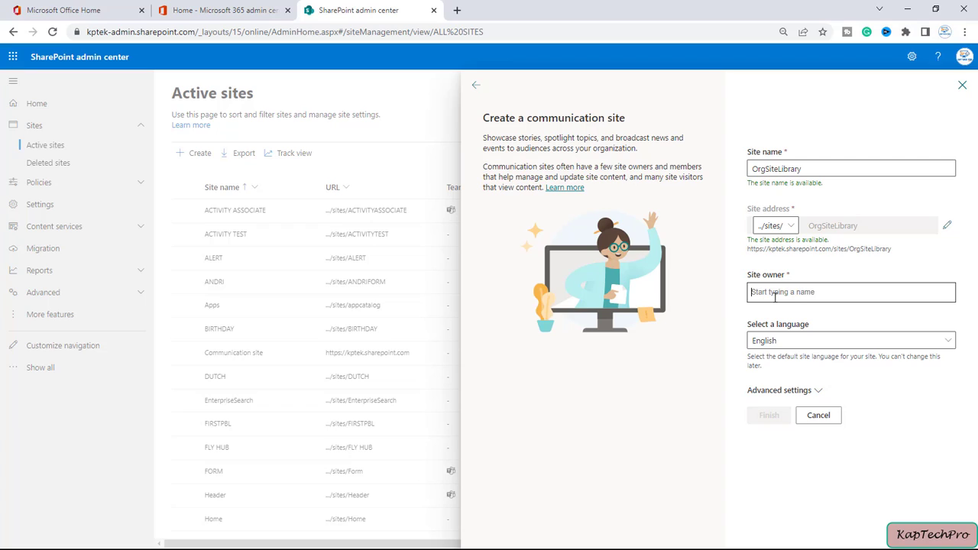
text(ra)
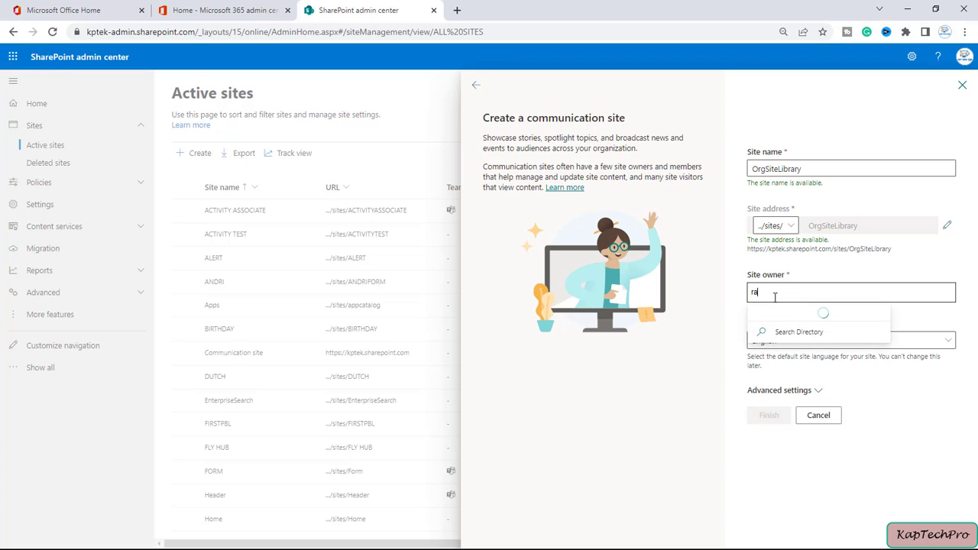
click(782, 318)
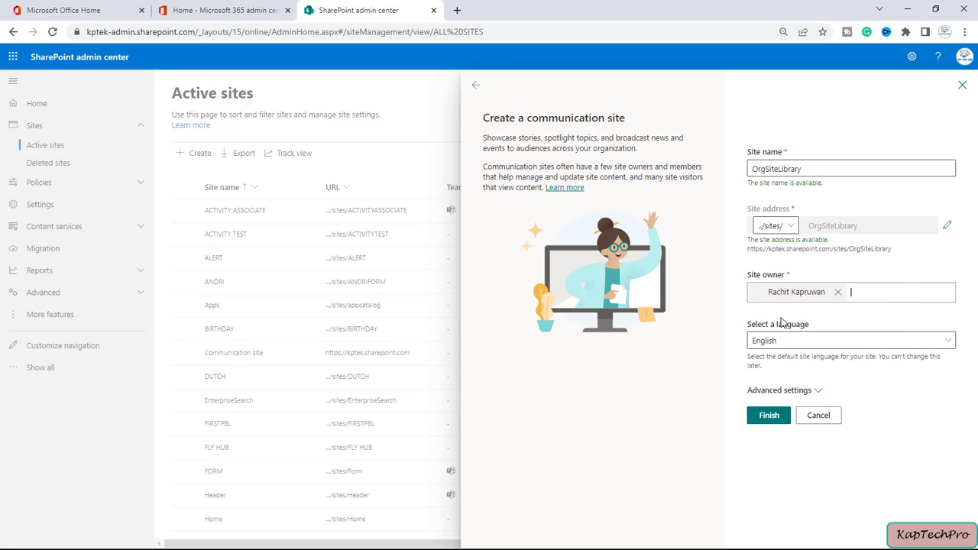
click(767, 420)
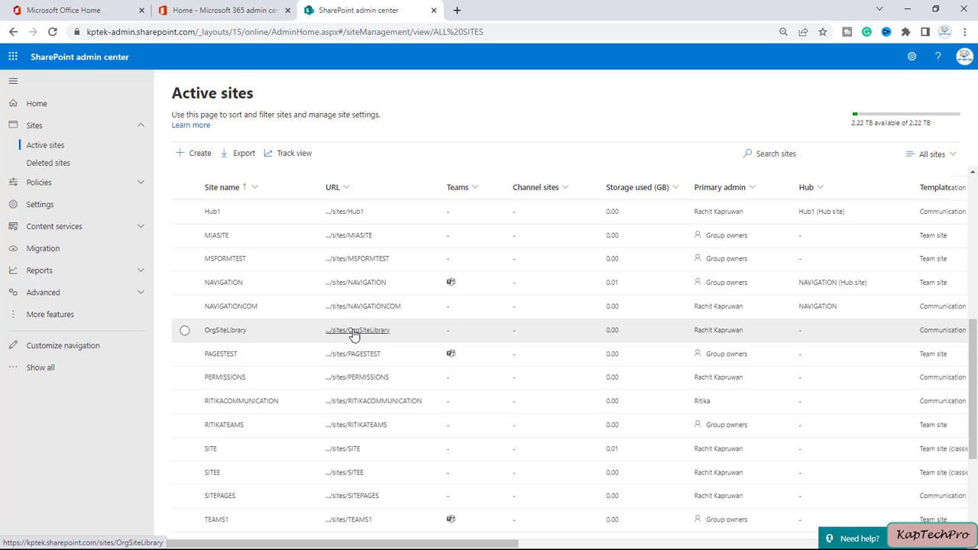
Step: Open the OrgSiteLibrary site, dismiss its design and next-steps prompts, and view Site contents
click(367, 331)
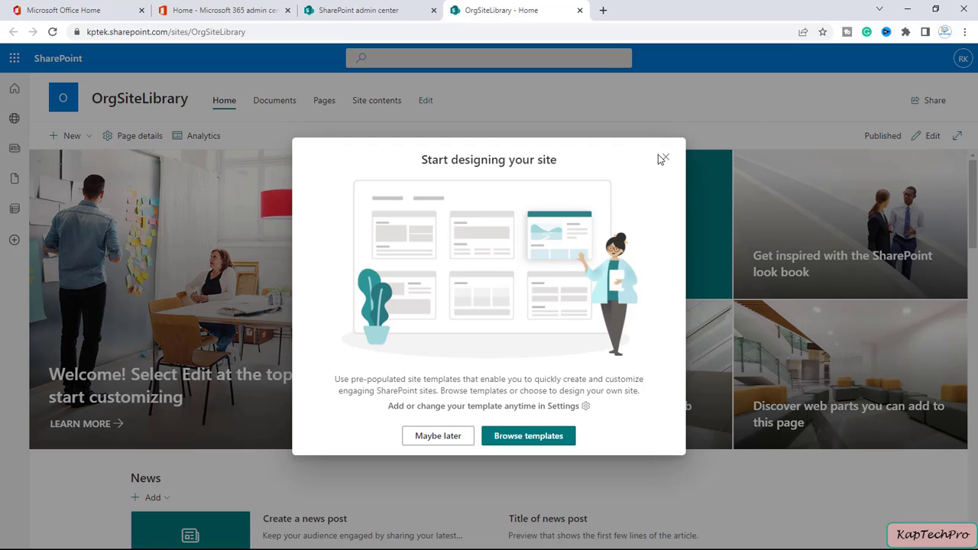
click(666, 157)
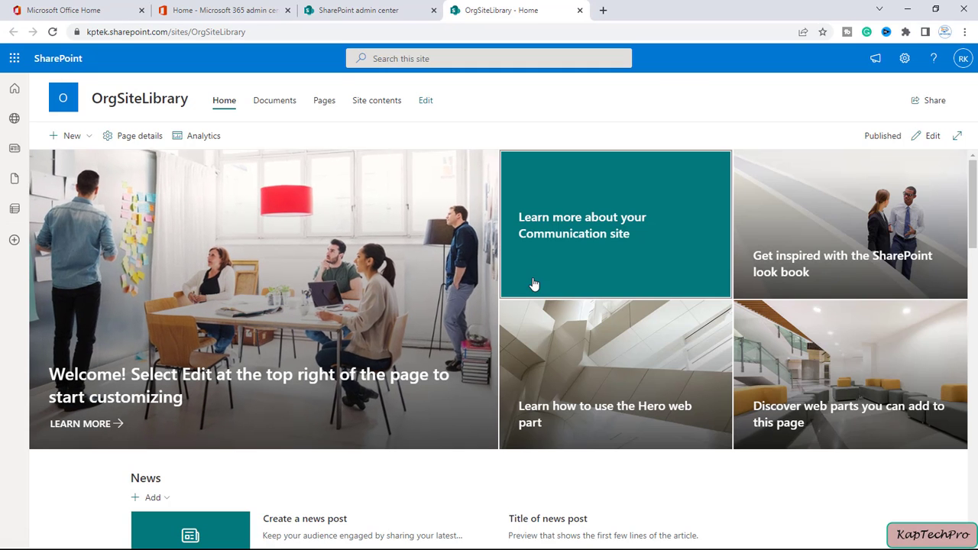
click(905, 61)
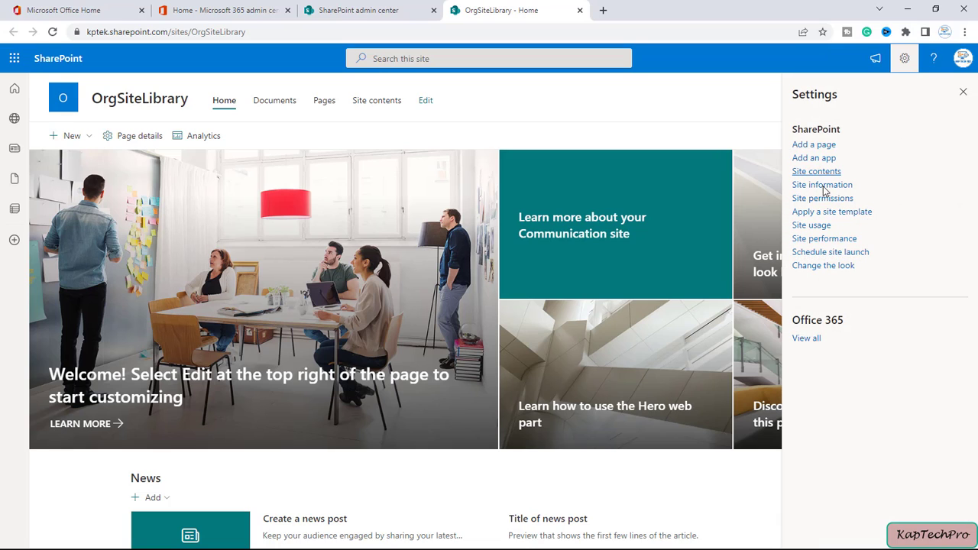
click(819, 171)
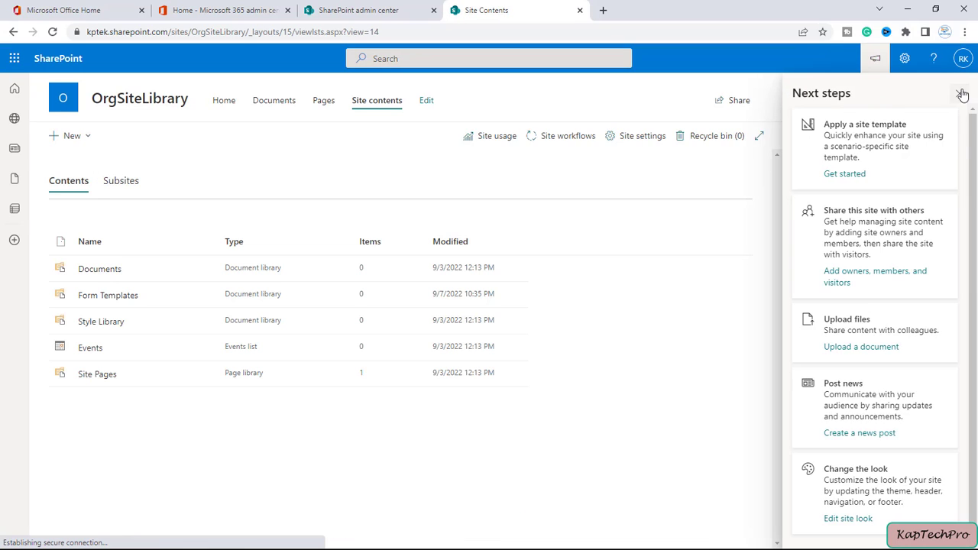
click(960, 92)
Step: Activate the Video and Rich Media (Classic) site collection feature, then return to OrgSiteLibrary home
click(814, 138)
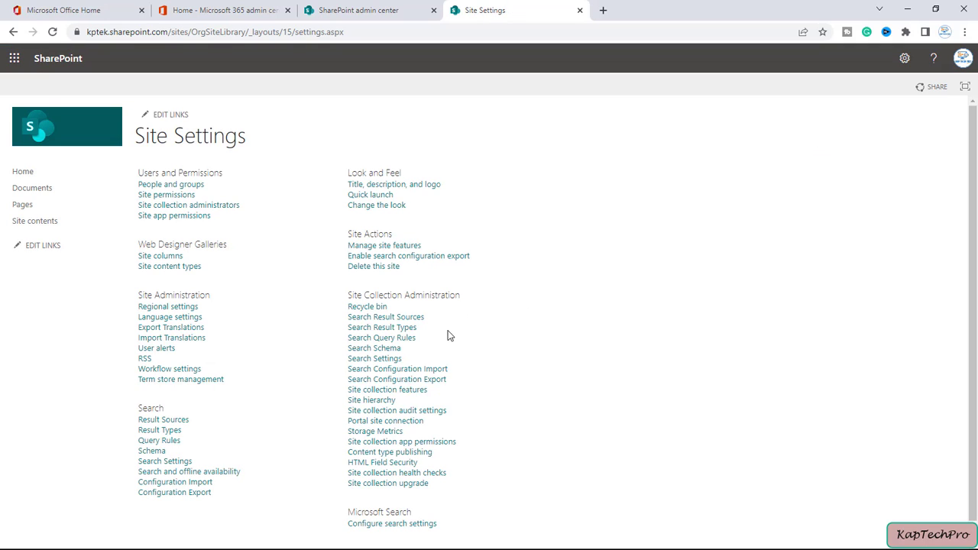
click(404, 393)
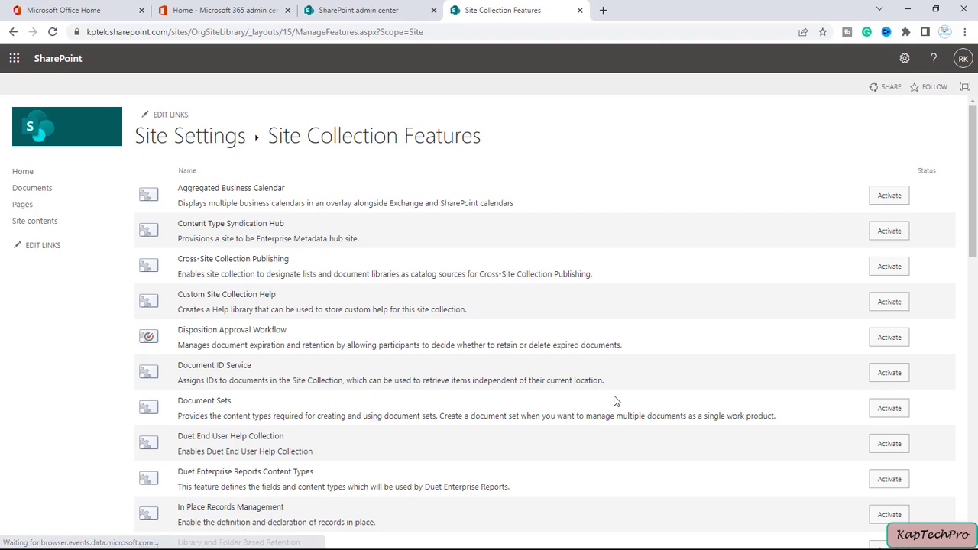
scroll(618, 480, down, 10)
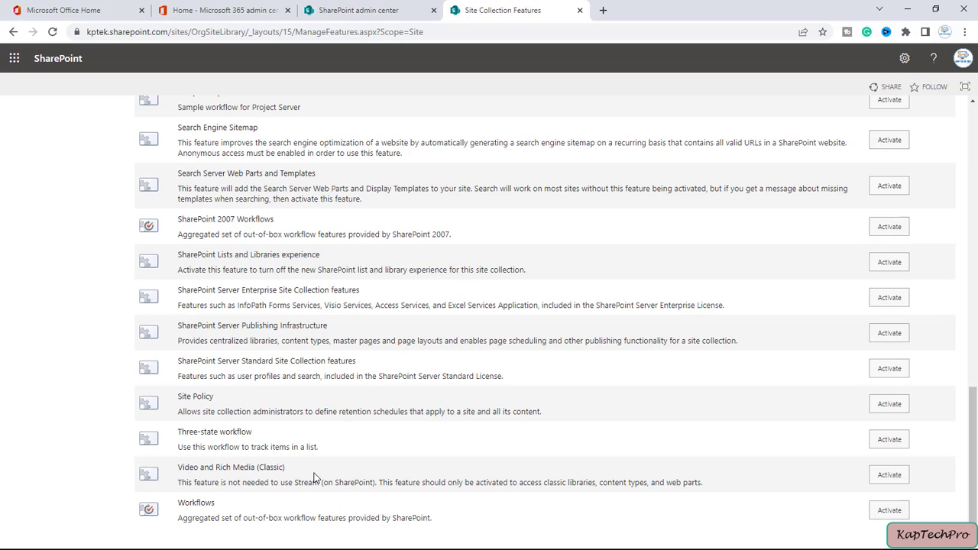
click(885, 479)
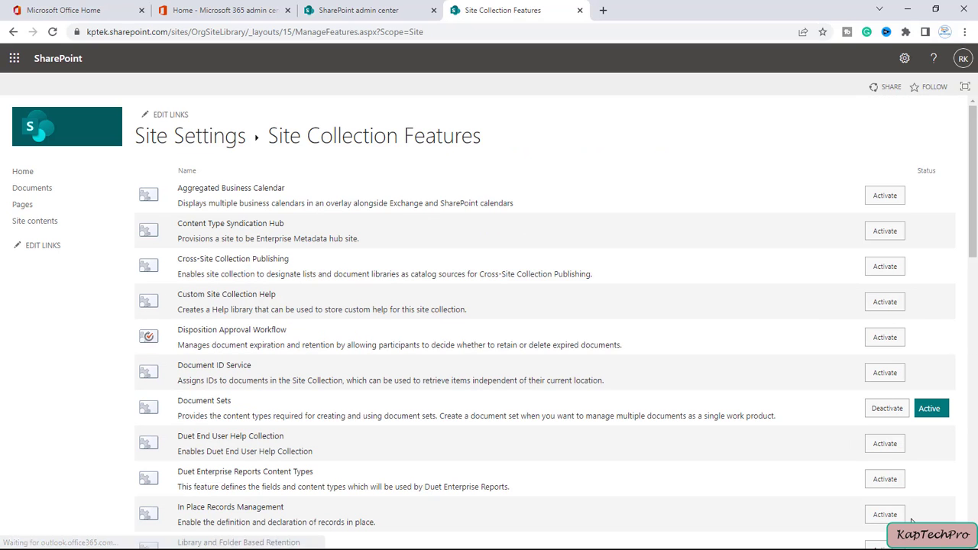
scroll(821, 508, down, 3)
scroll(821, 511, down, 5)
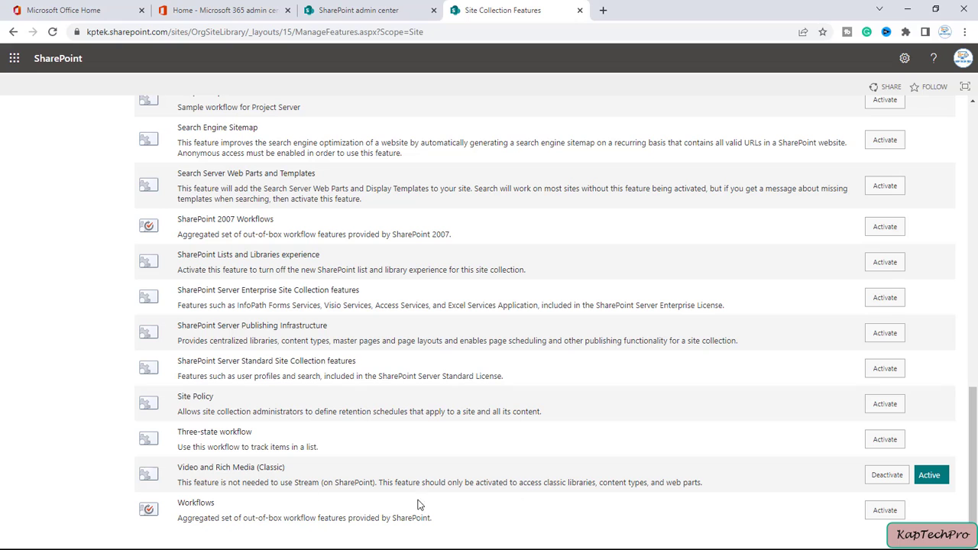
scroll(432, 329, up, 6)
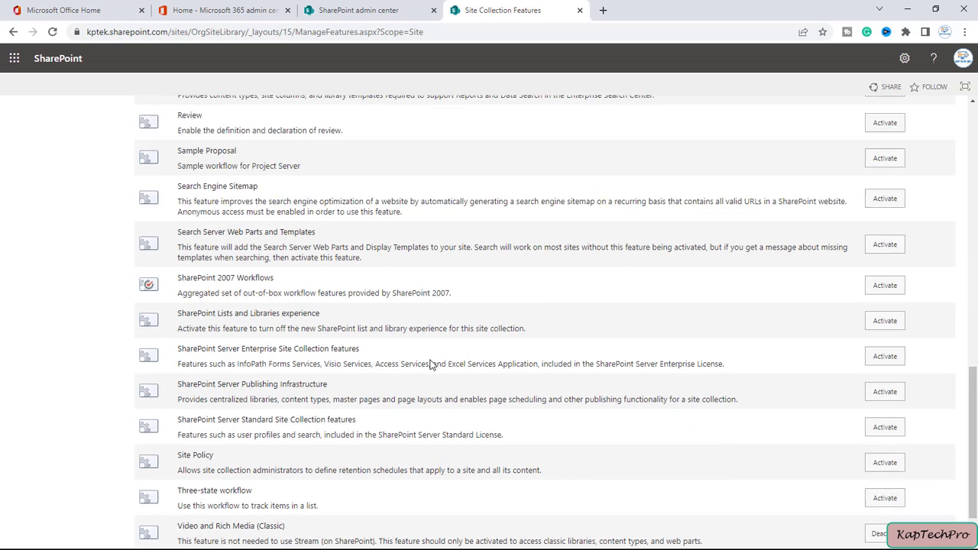
scroll(439, 385, up, 2)
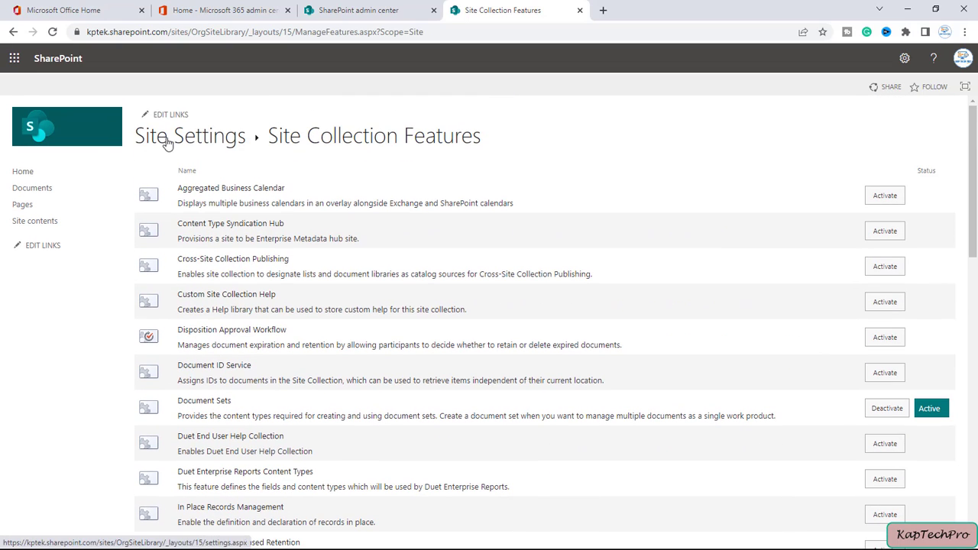
click(50, 172)
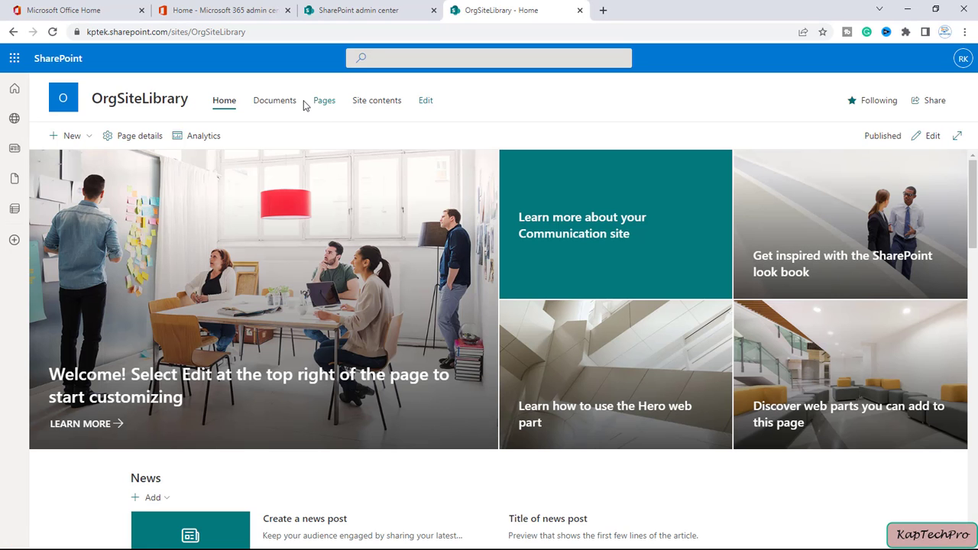
Step: Show OrgSiteLibrary's Site contents, then minimize the browser and bring up the Start menu
click(379, 101)
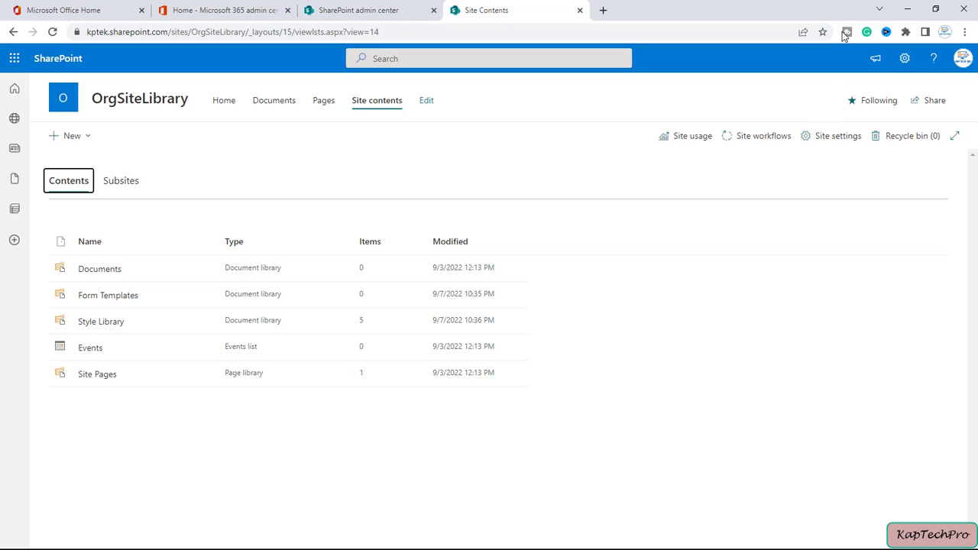
click(909, 11)
key(super)
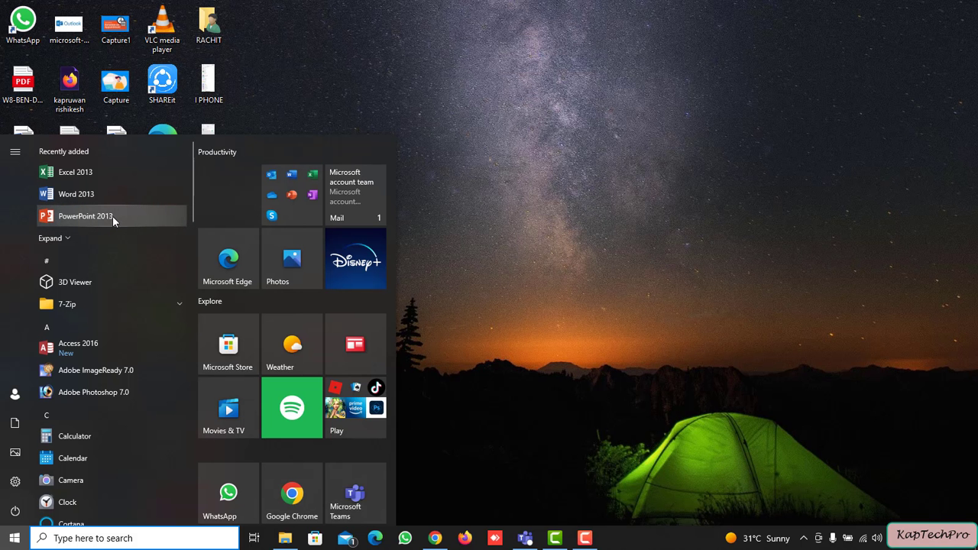
Step: Start a blank PowerPoint 2013 presentation with the slide title 'MY ORG TEMPLATE'
click(112, 215)
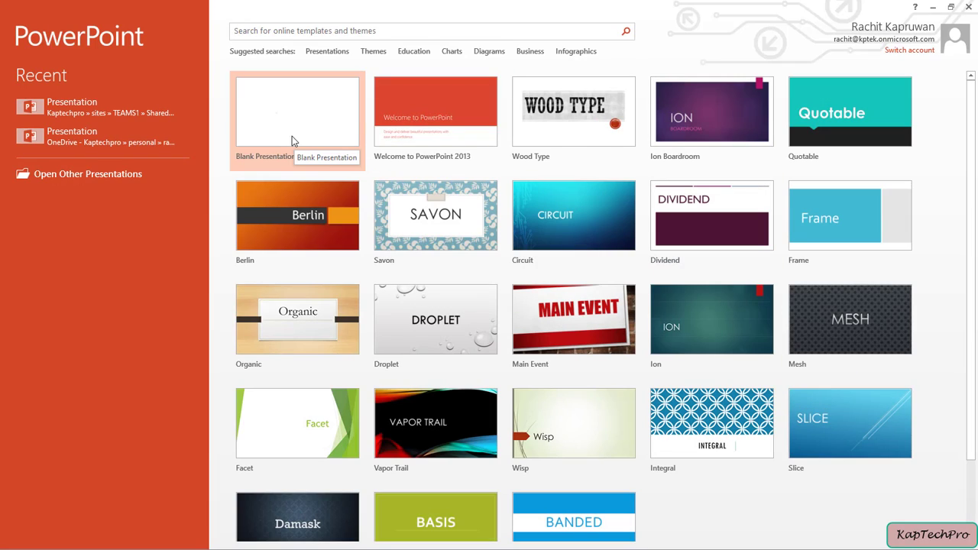
click(290, 126)
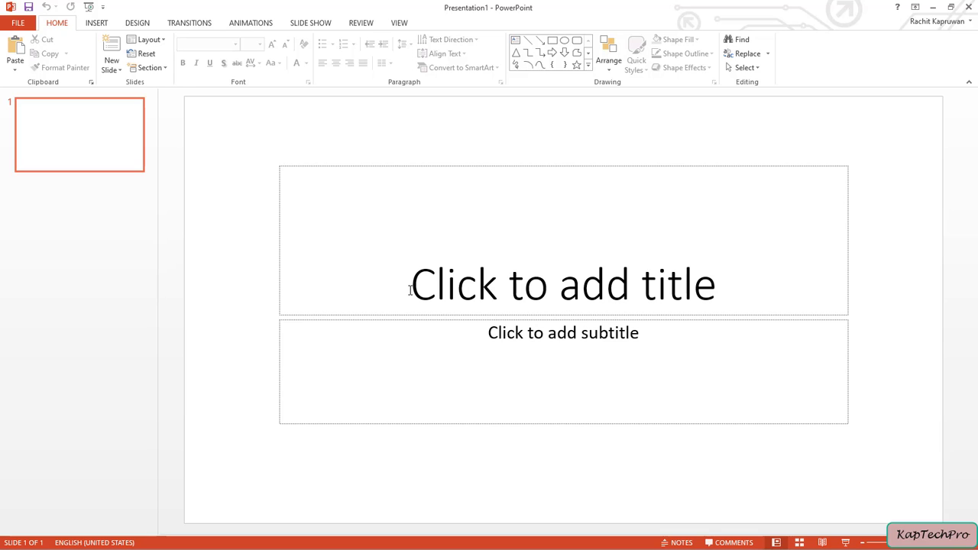
click(410, 289)
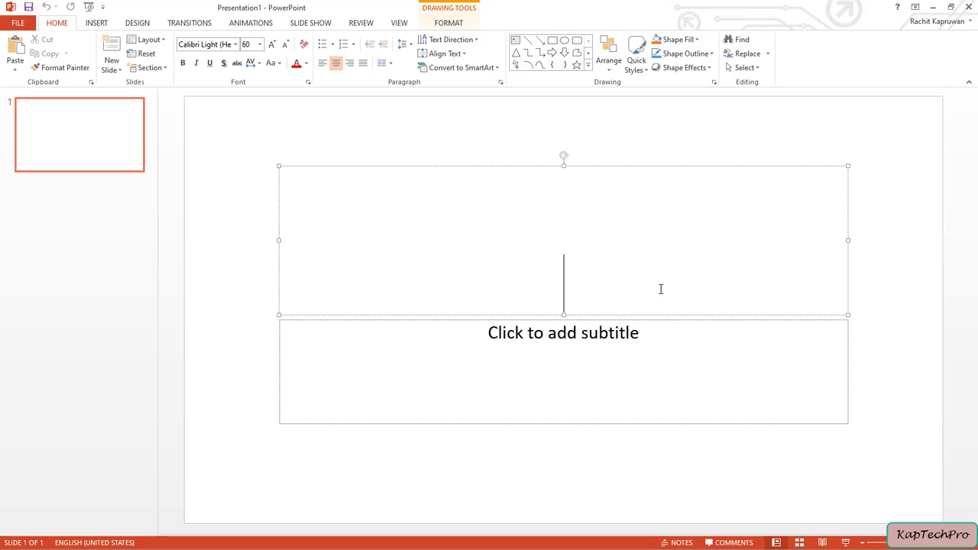
text(MY ORG TEMPLATE)
click(219, 175)
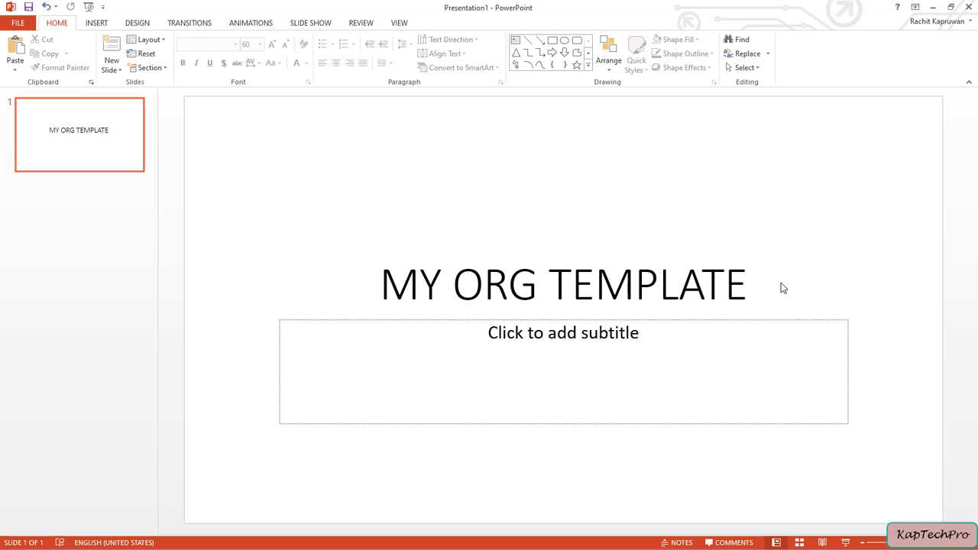
Step: Save the presentation to Documents as PowerPoint Template 'MY ORG TEMPLATE', then close PowerPoint
click(15, 23)
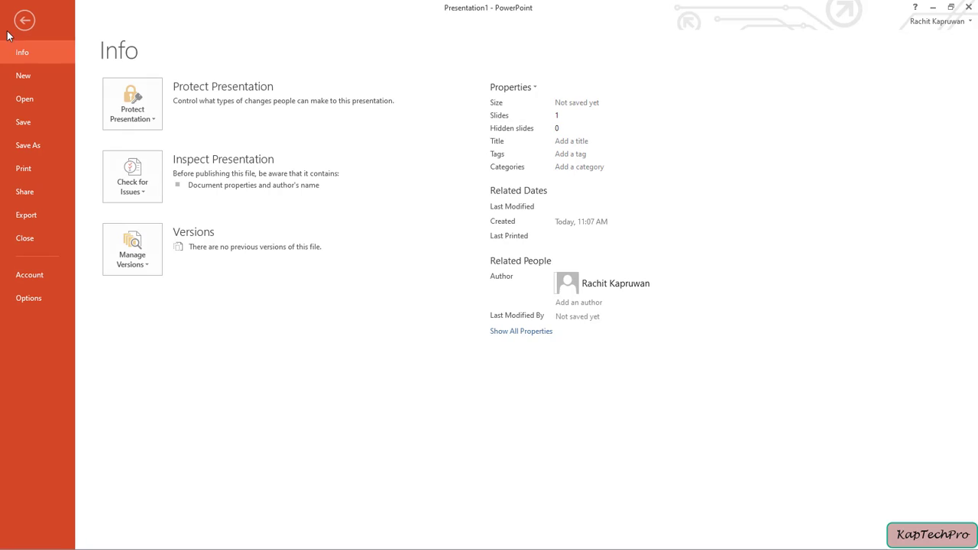
click(45, 145)
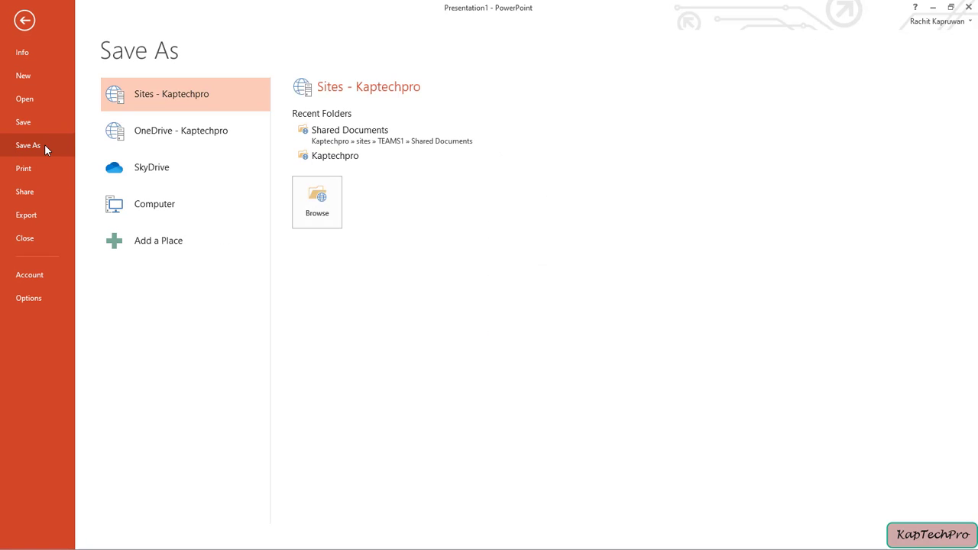
click(148, 203)
click(317, 197)
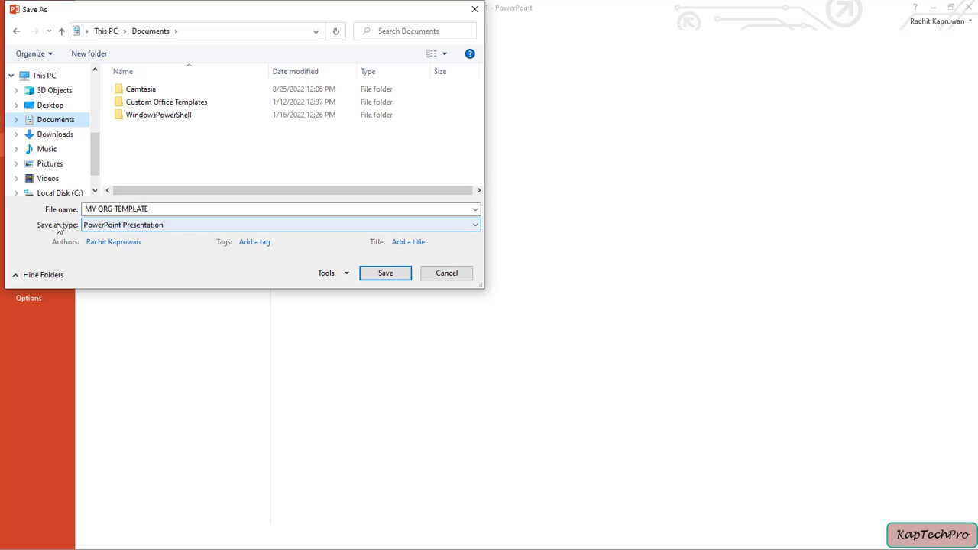
click(90, 227)
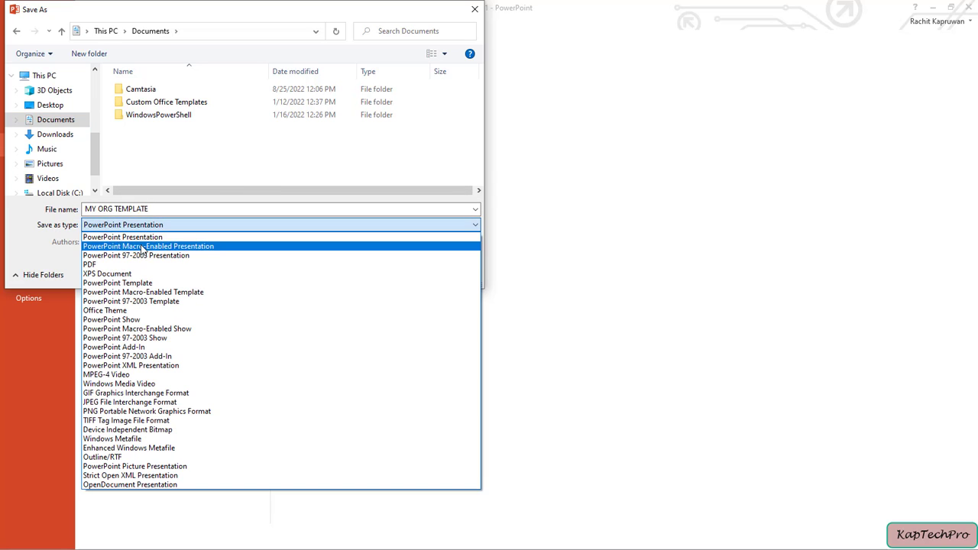
click(128, 287)
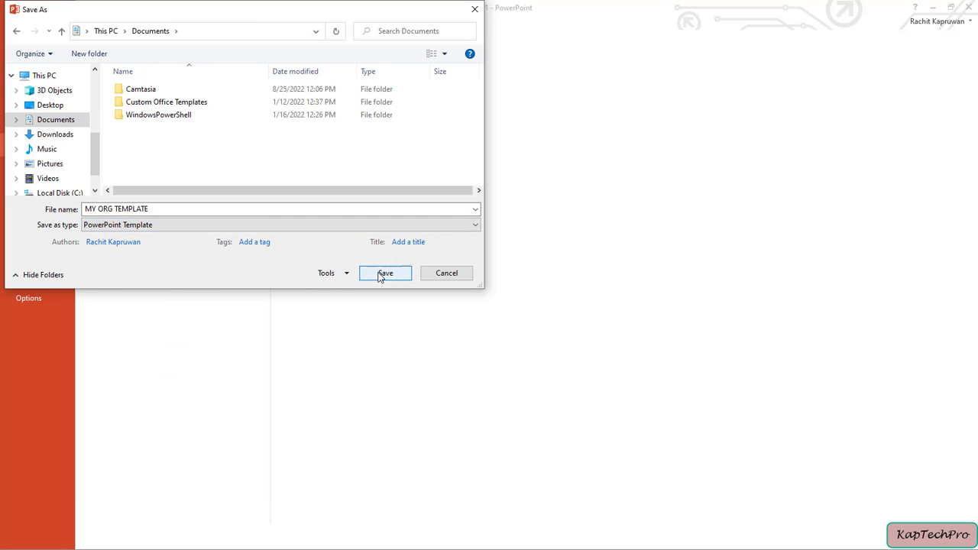
click(385, 272)
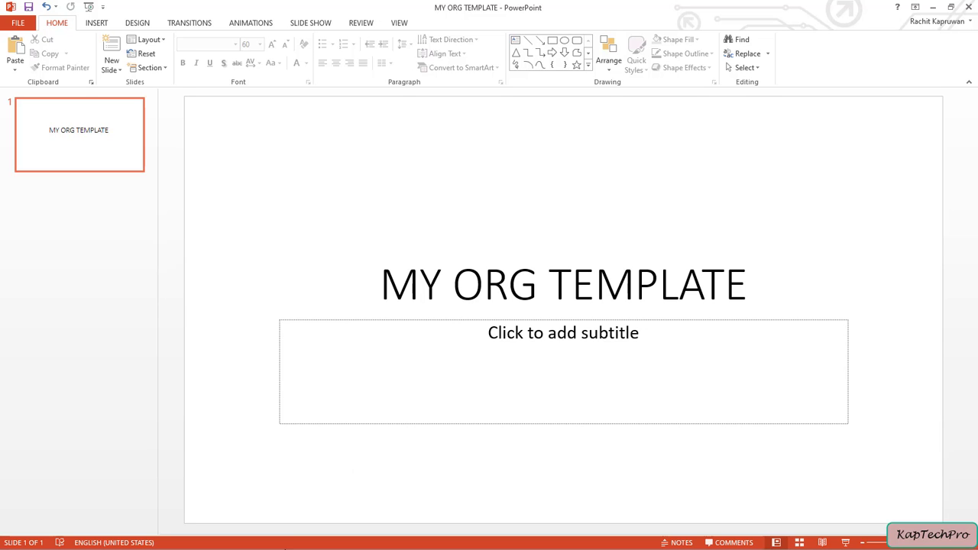
click(966, 7)
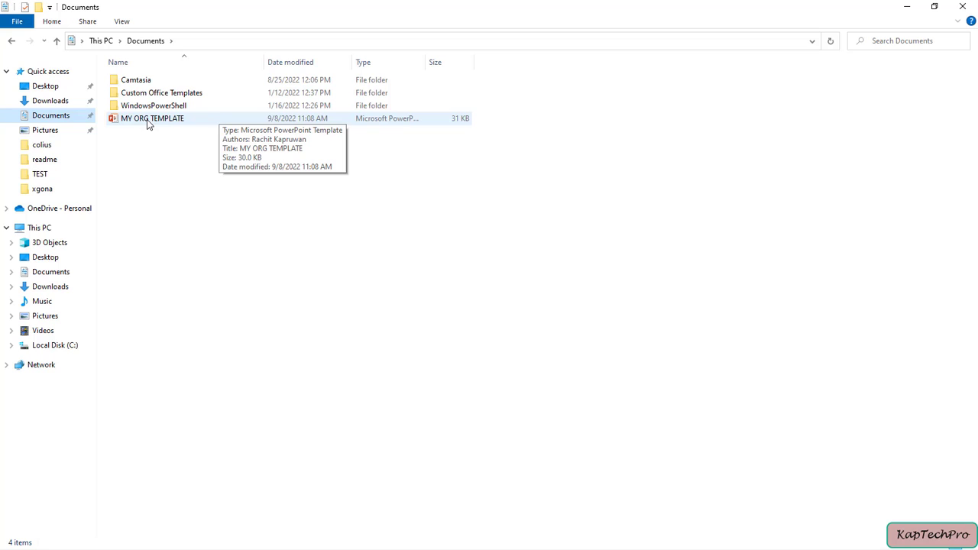
Step: Confirm in Properties that MY ORG TEMPLATE is a 30 KB .potx template, then minimize Explorer
right_click(219, 122)
right_click(161, 119)
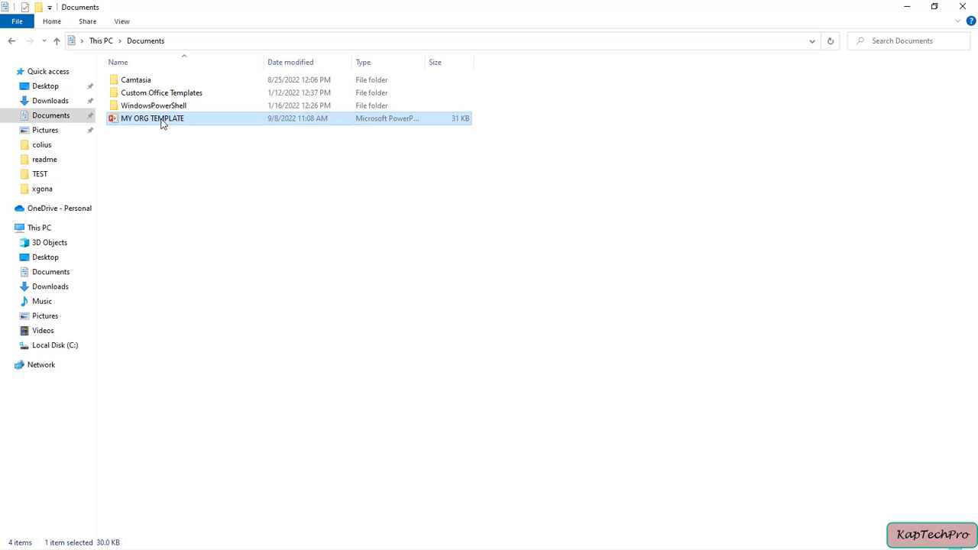
click(208, 405)
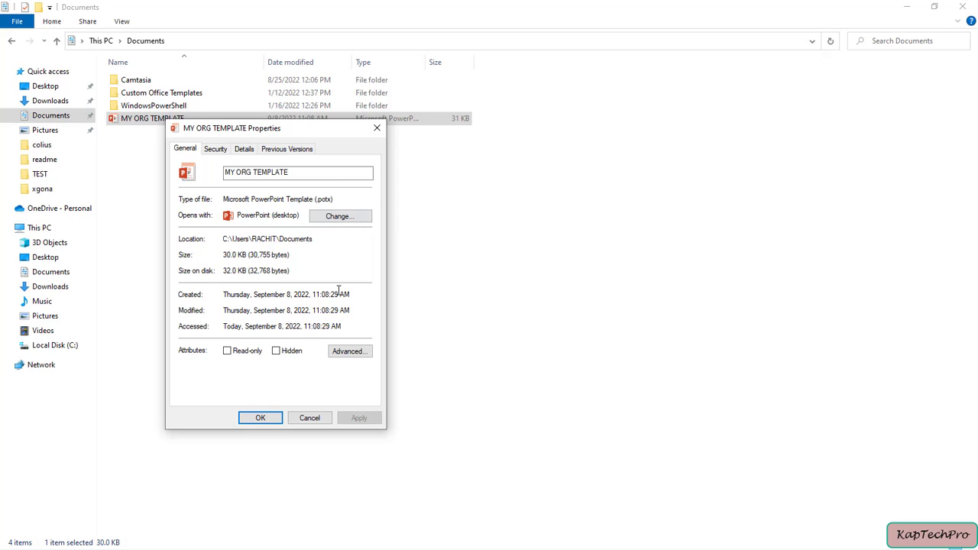
click(310, 418)
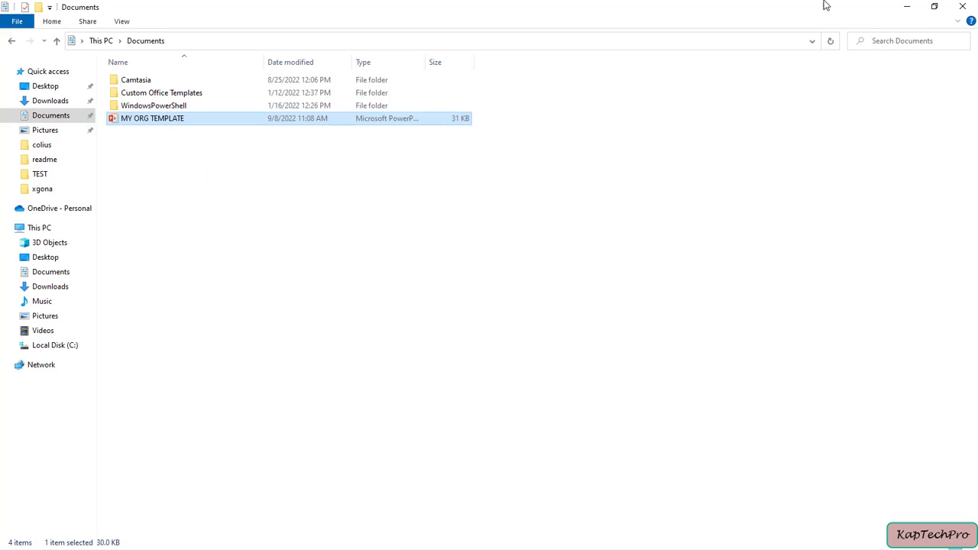
click(911, 6)
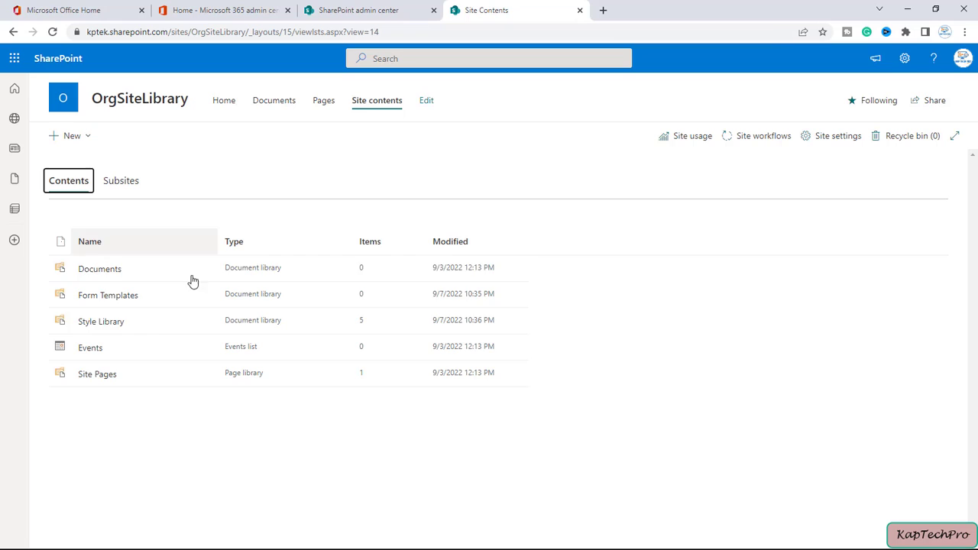
Step: Add a classic Asset Library app named 'ASSETLIBRARY' to the OrgSiteLibrary site
click(73, 136)
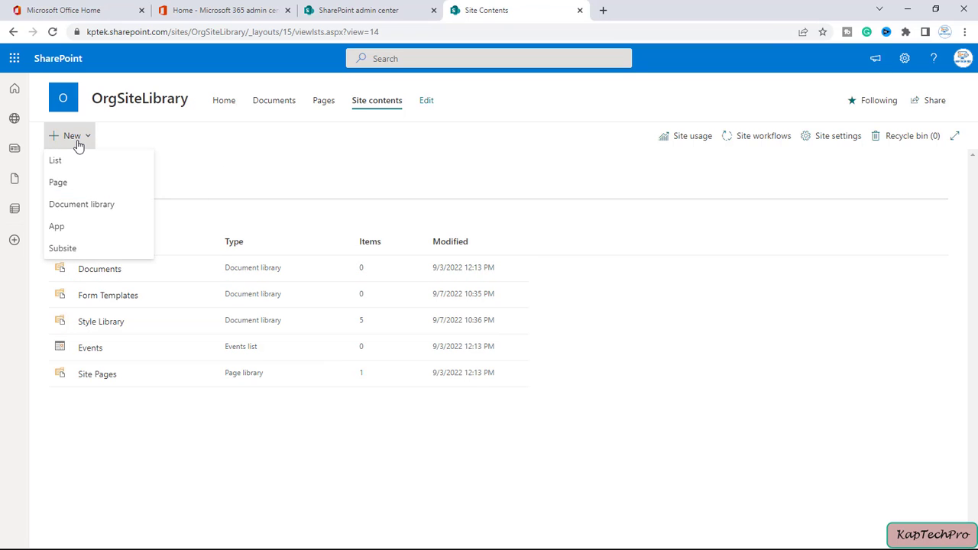
click(66, 231)
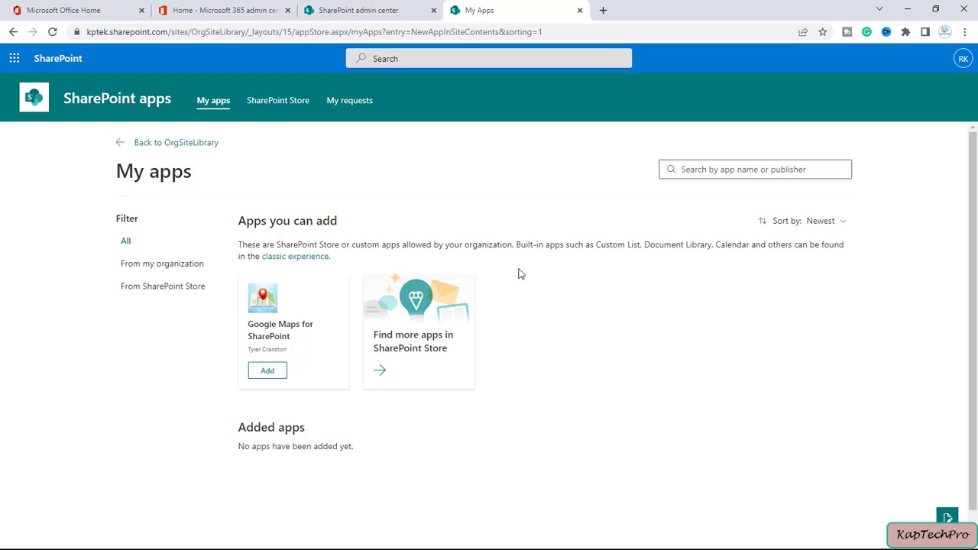
click(293, 257)
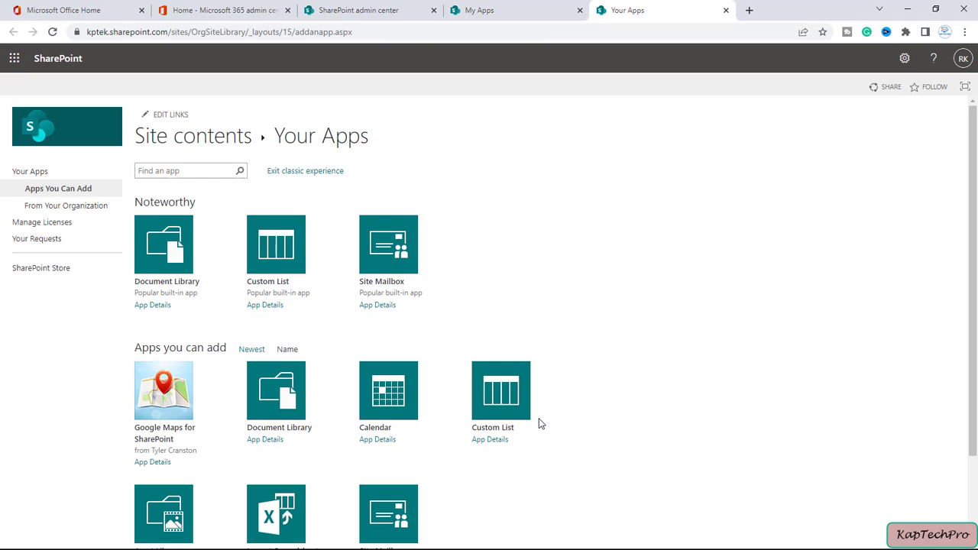
scroll(538, 418, down, 2)
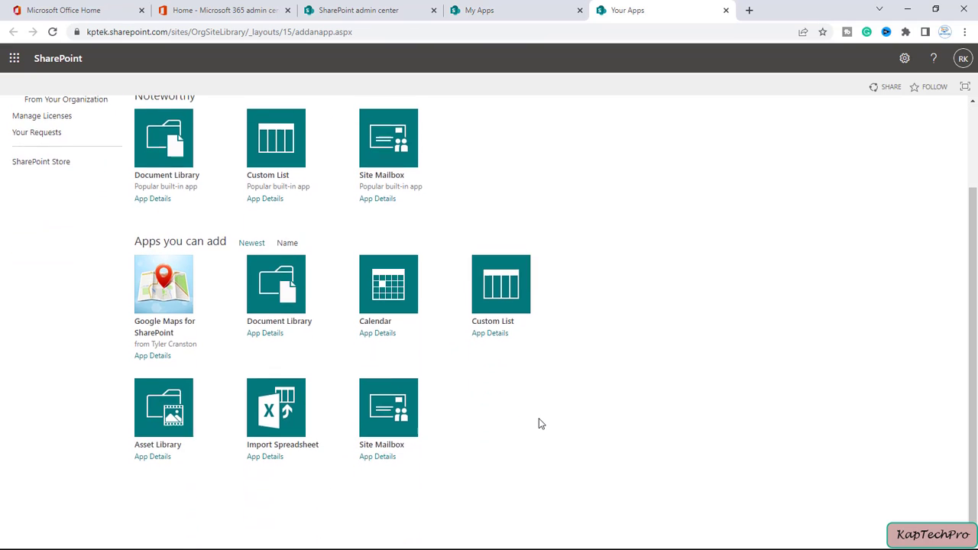
click(149, 433)
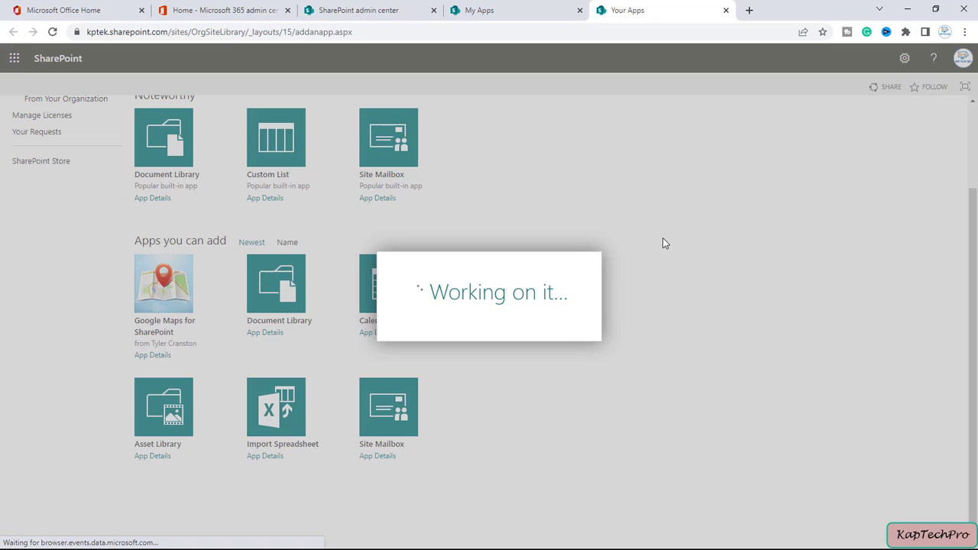
text(ASSETLIBRARY)
click(600, 330)
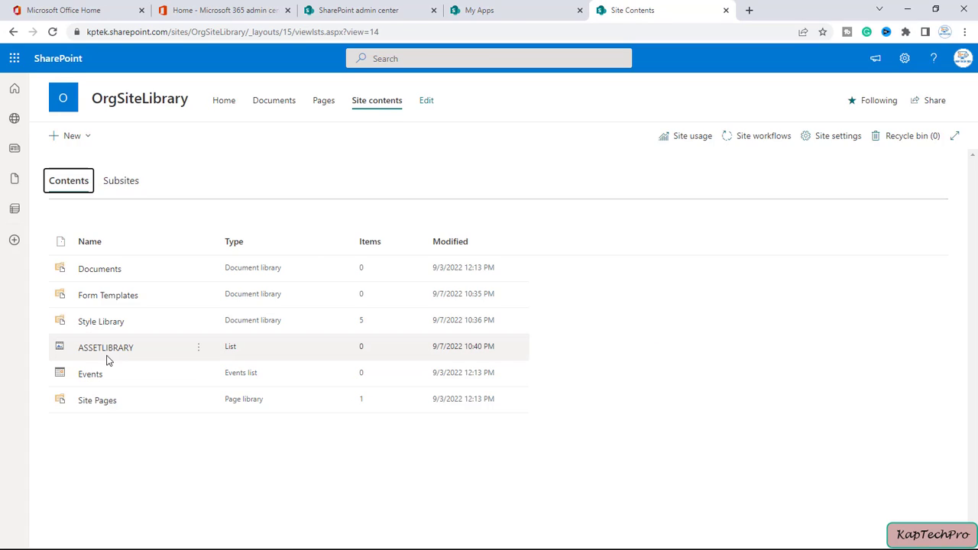
Step: Open ASSETLIBRARY and select MY ORG TEMPLATE from Documents to upload
click(105, 349)
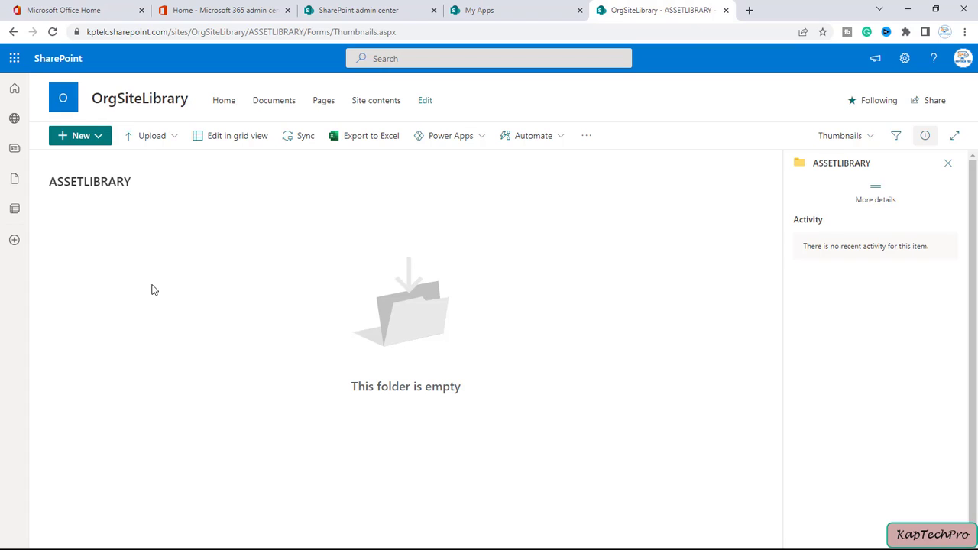
click(151, 147)
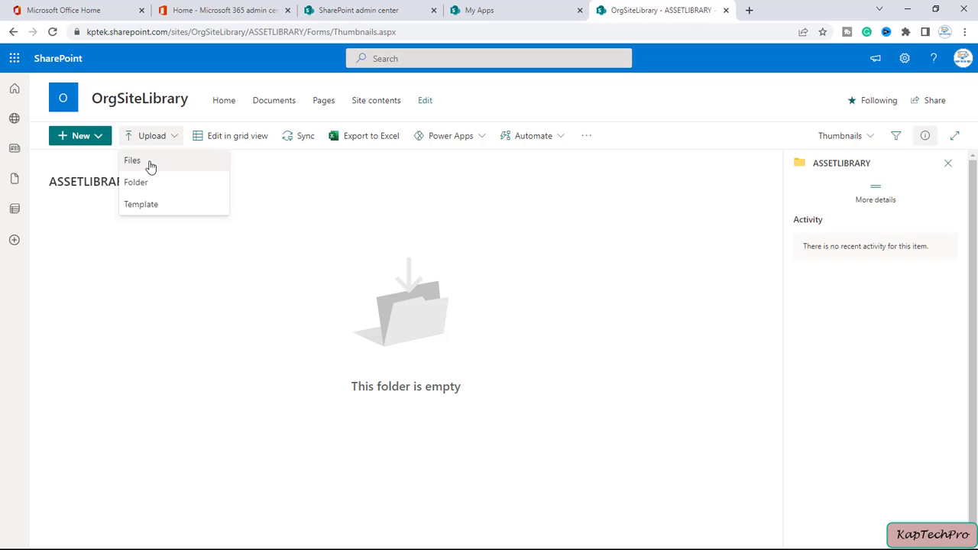
click(144, 162)
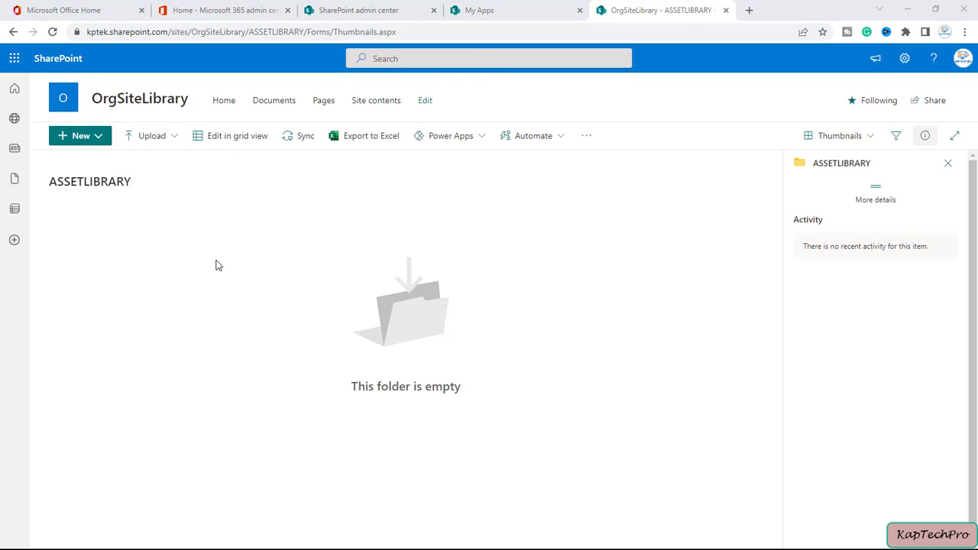
click(67, 153)
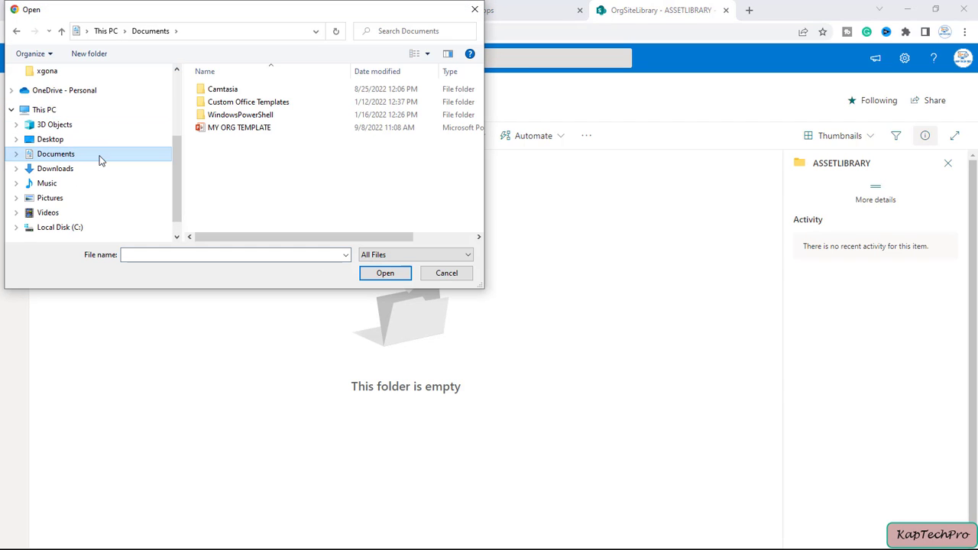
click(251, 128)
click(385, 273)
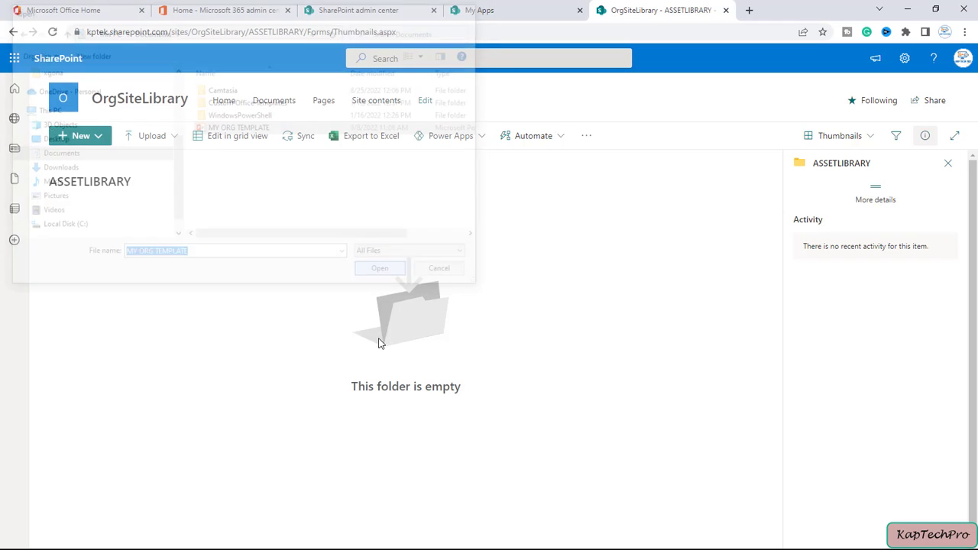
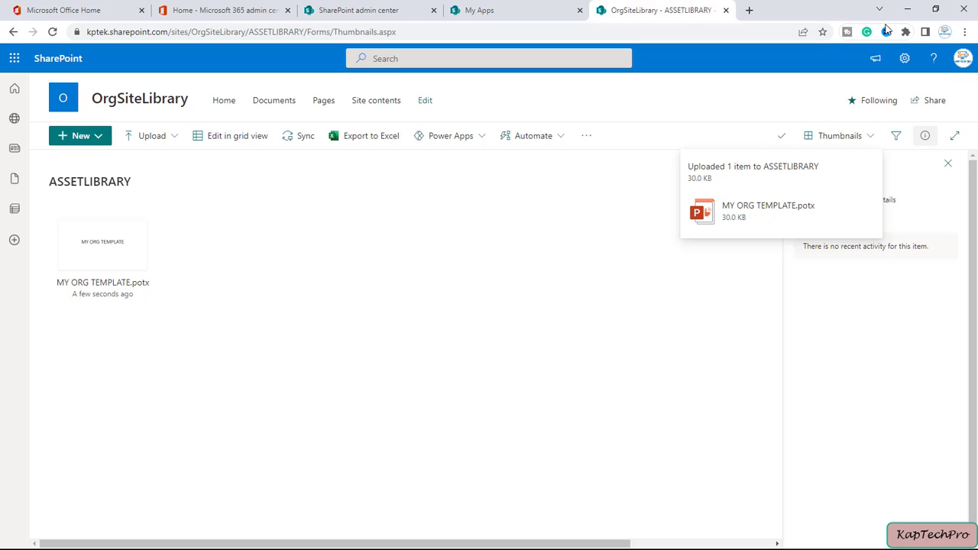
Step: Leave the browser and open the Windows search panel
click(907, 10)
click(138, 538)
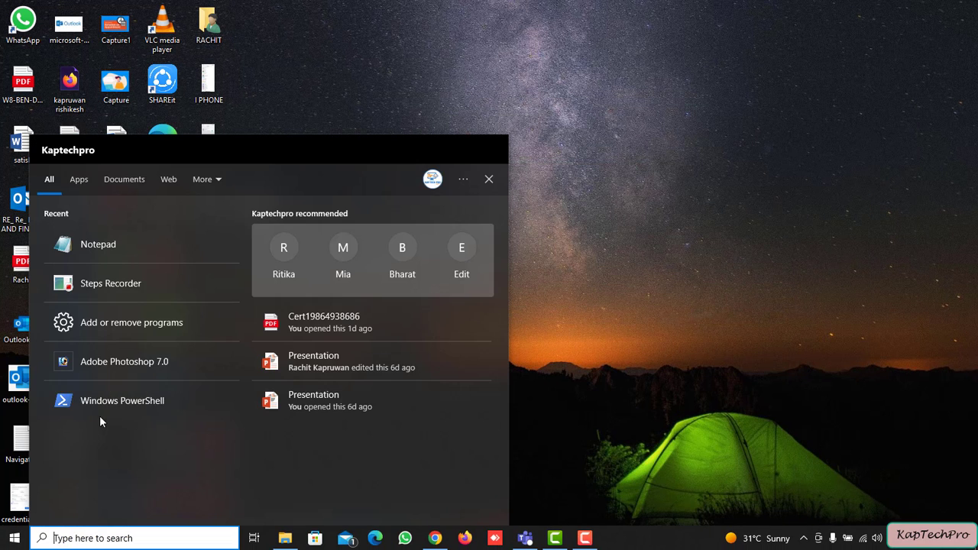
Step: Launch Windows PowerShell maximized and run Connect-SPOService
click(141, 408)
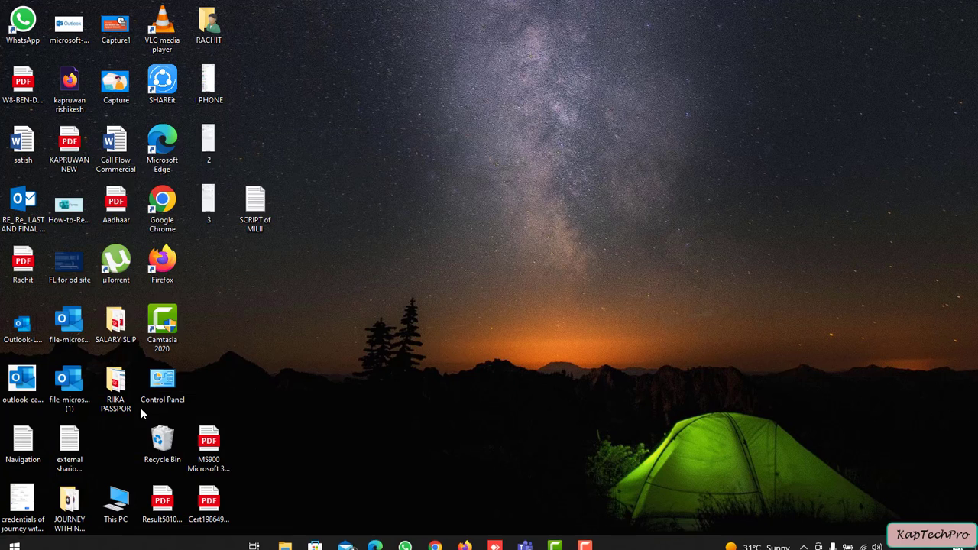
click(536, 55)
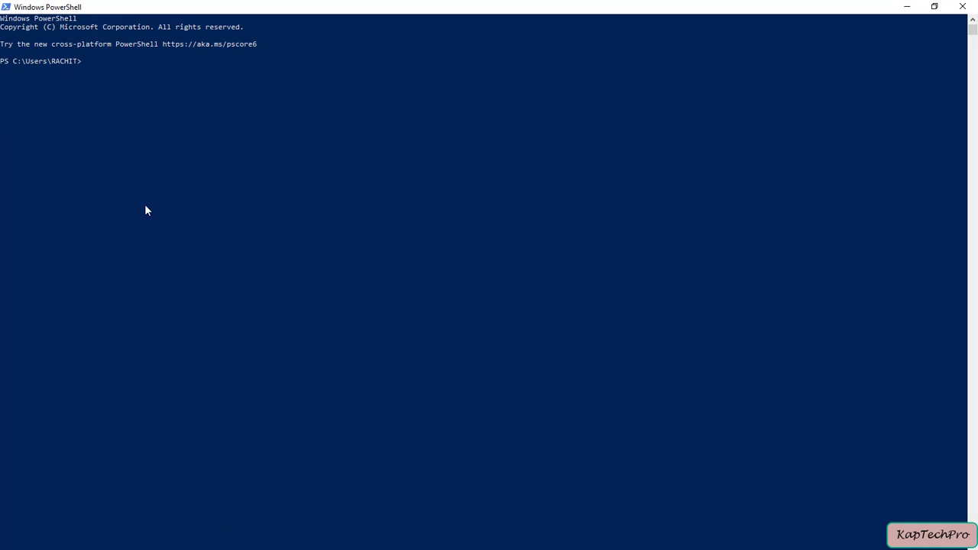
ctrl+scroll(137, 208, up, 5)
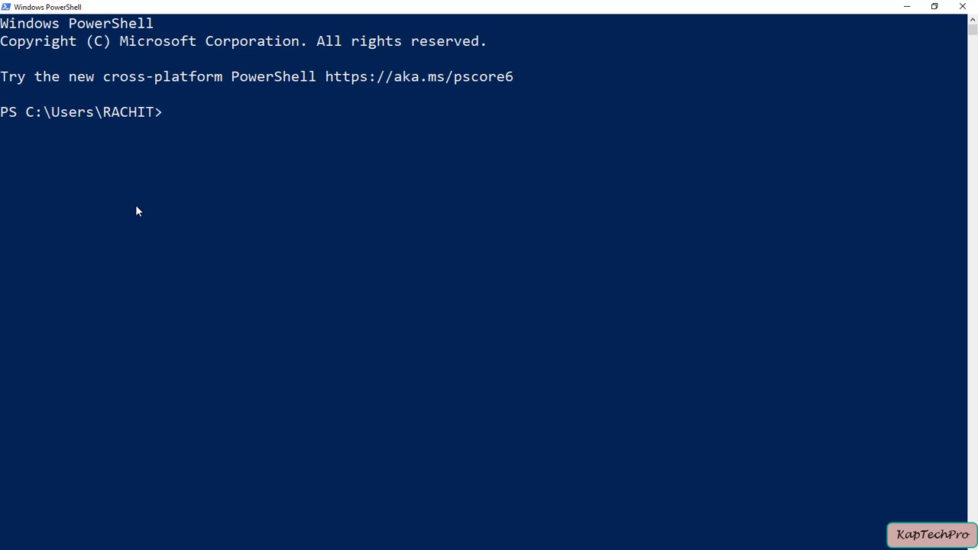
ctrl+scroll(137, 207, up, 1)
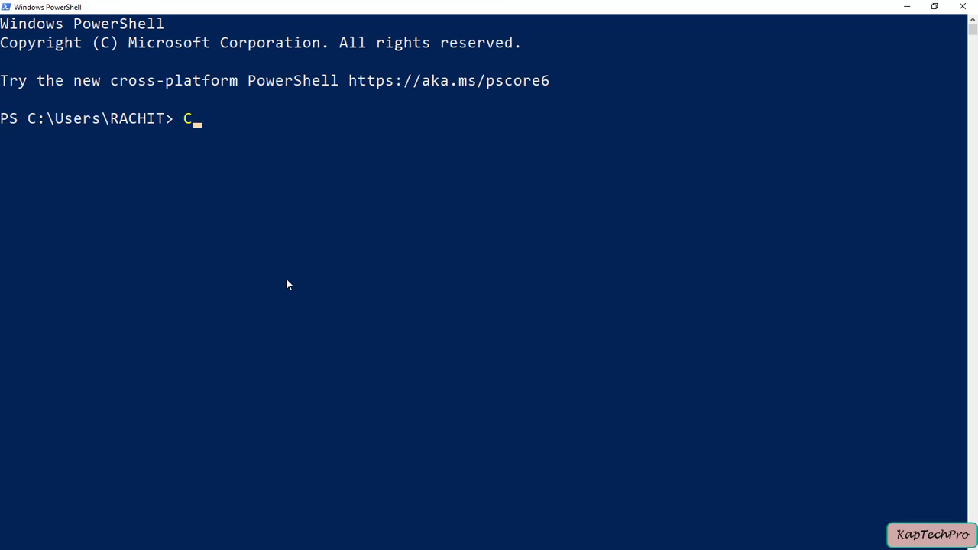
text(Connect-SP)
key(Tab)
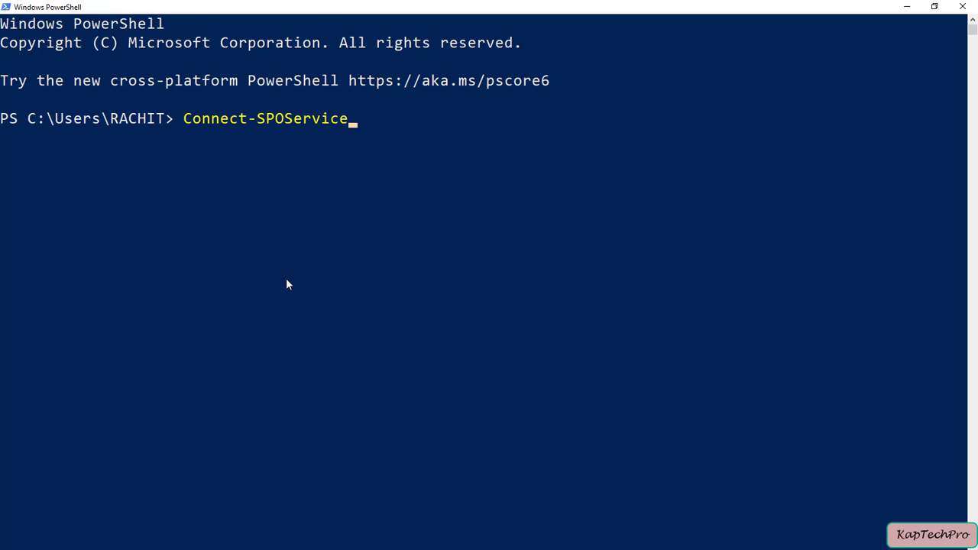
key(Return)
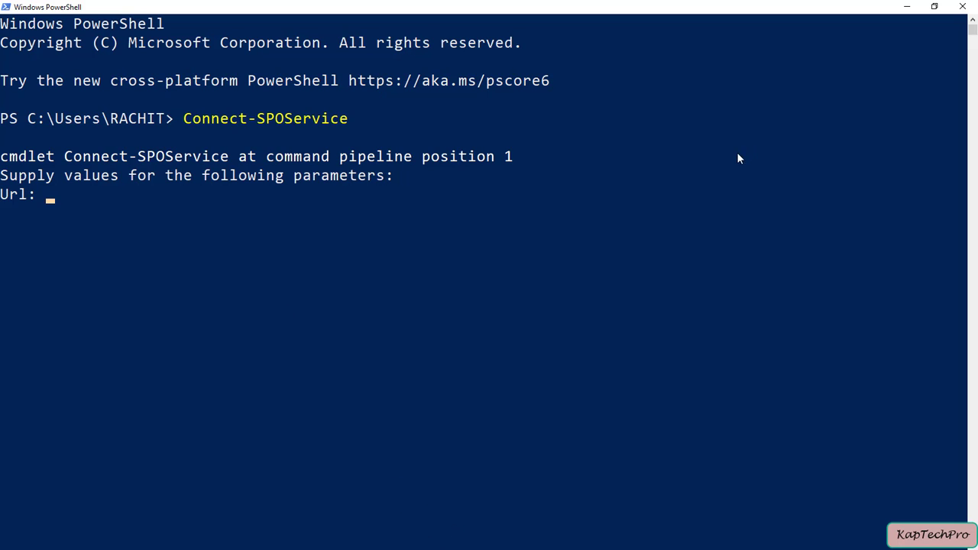
Step: Copy the SharePoint admin center base address from Chrome and return to PowerShell
key(alt+Tab)
click(359, 11)
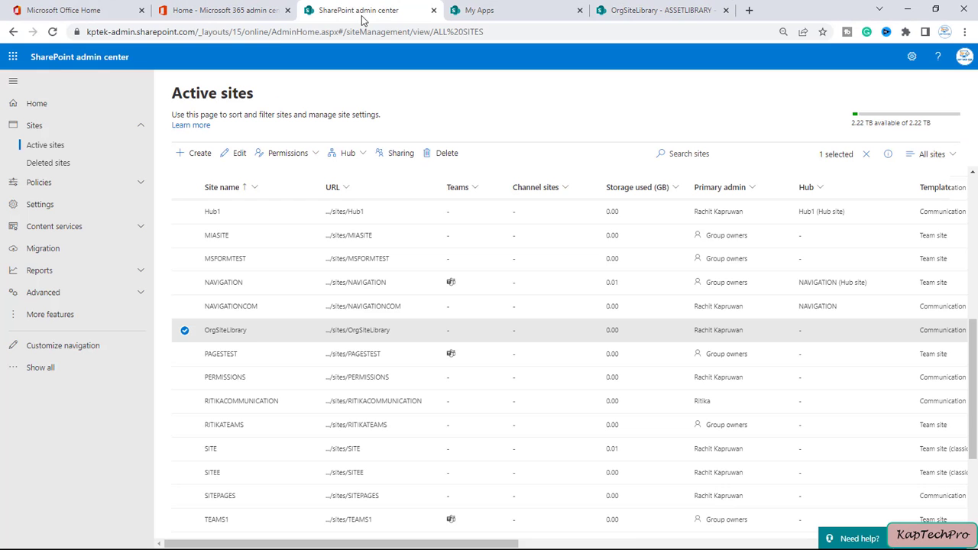
click(192, 31)
drag(87, 31, 40, 34)
key(ctrl+c)
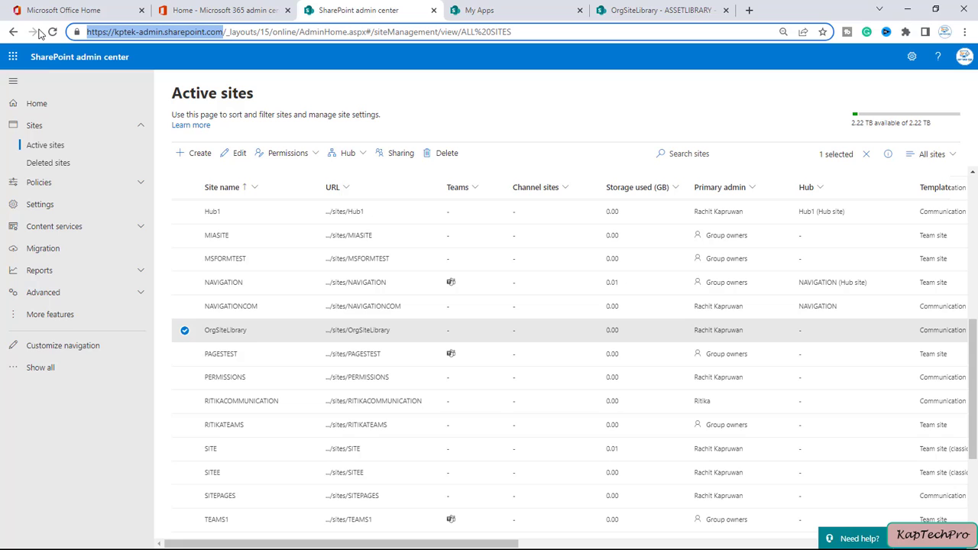
key(alt+Tab)
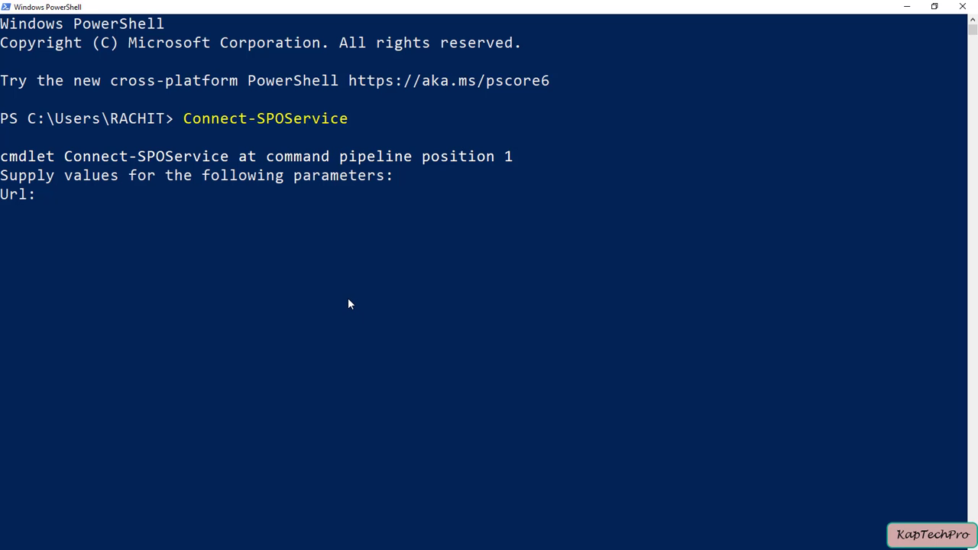
key(ctrl+v)
key(Return)
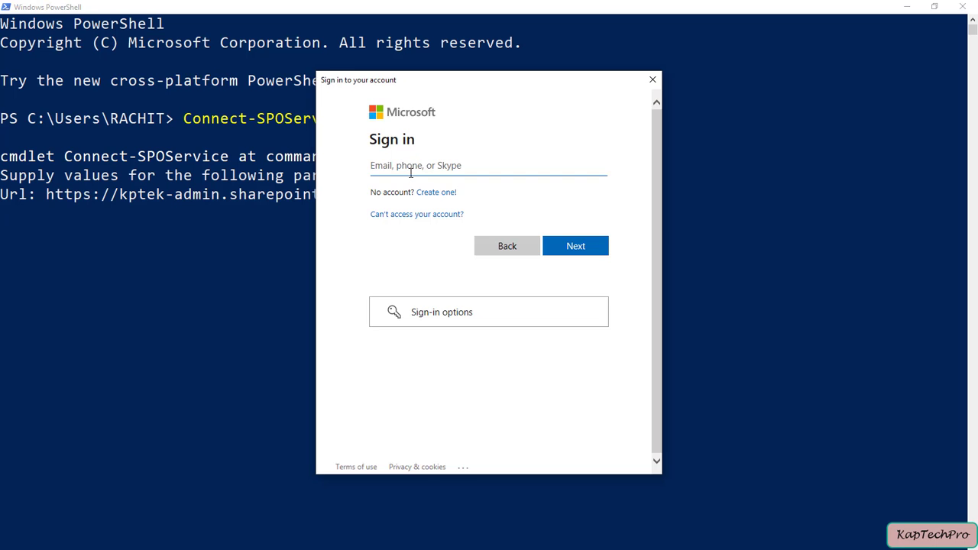
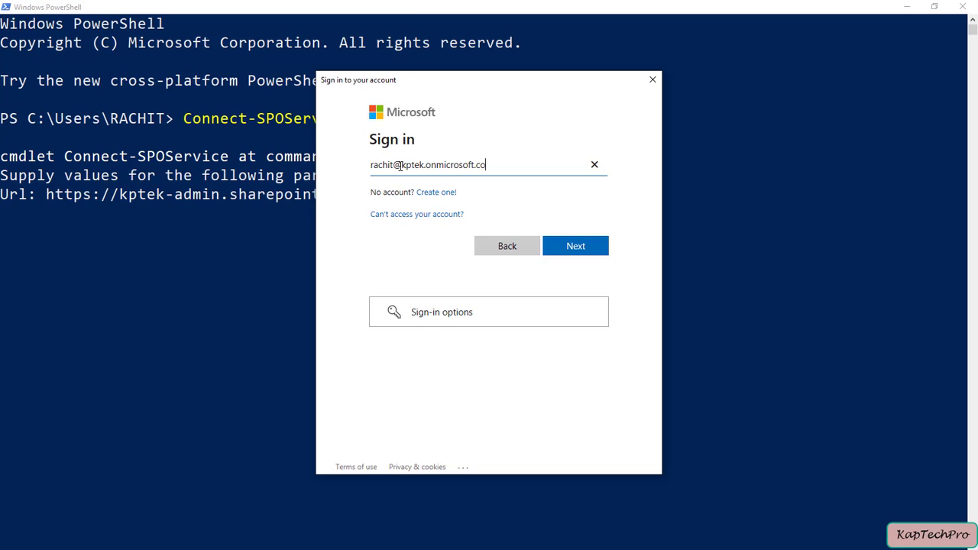
key(Return)
text(•••••••)
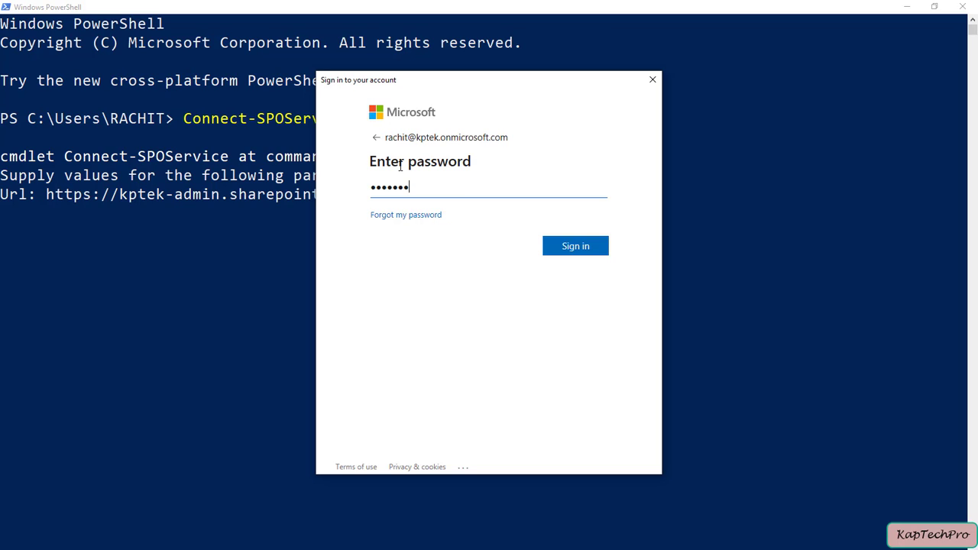
click(582, 246)
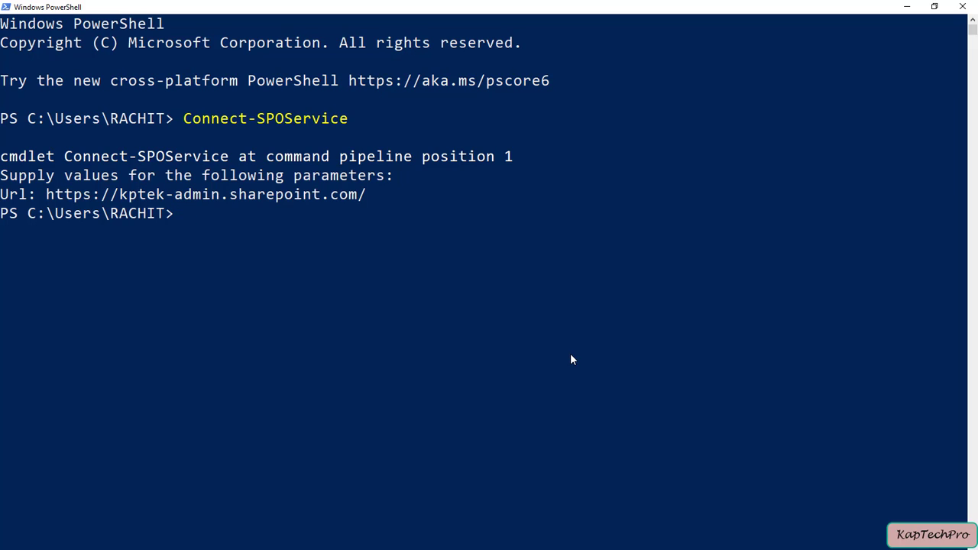
text(Add-SPOOrgAssetsLibrary)
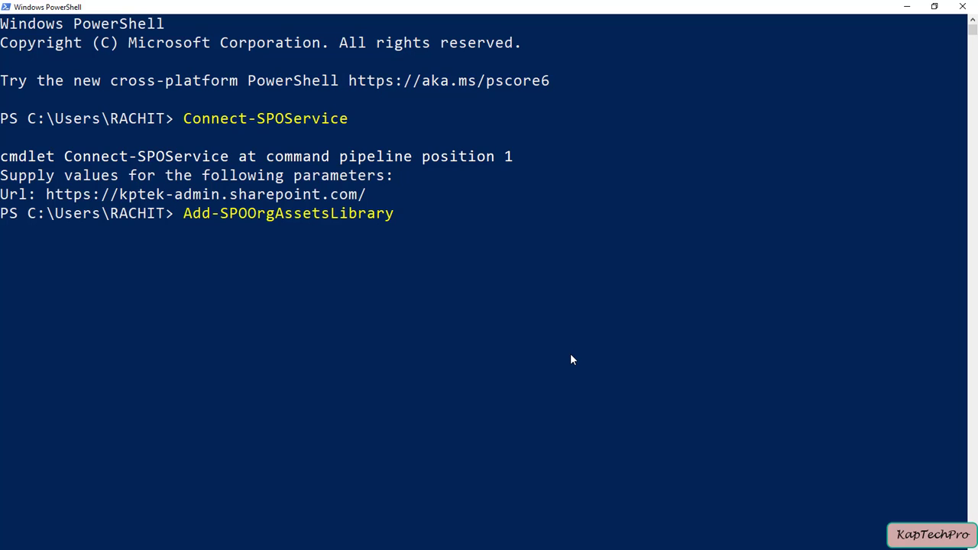
text( -)
Step: Fill -LibraryUrl with the ASSETLIBRARY address copied from the browser
key(Tab)
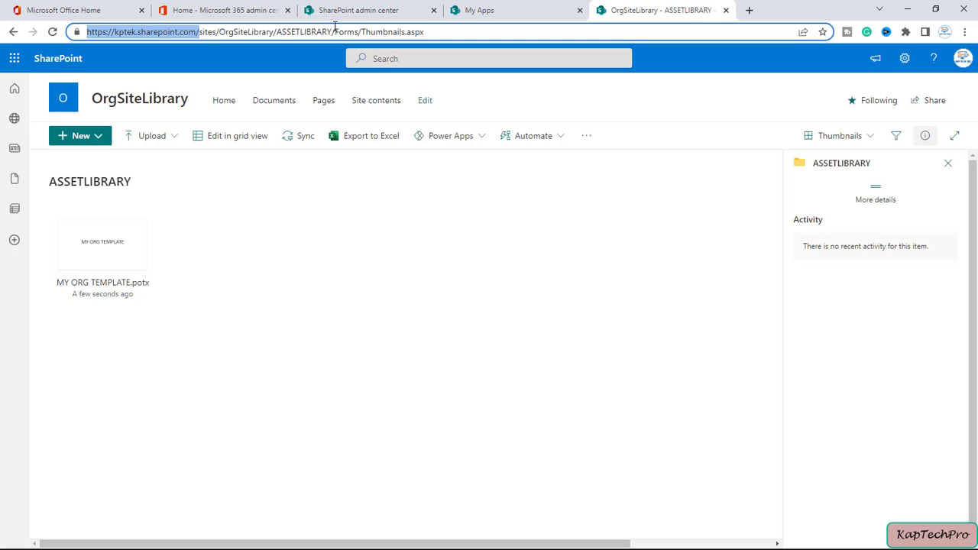
double_click(335, 32)
click(334, 31)
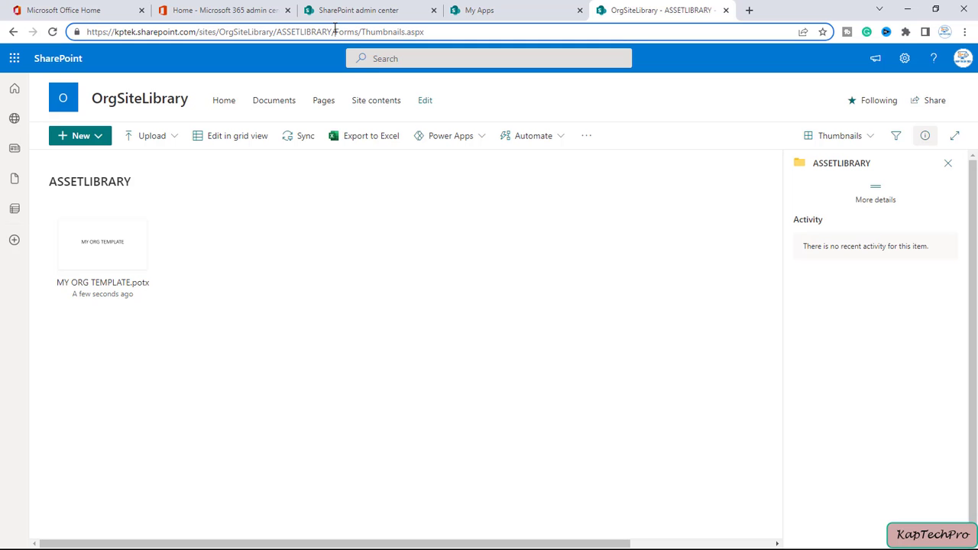
drag(333, 31, 100, 18)
key(ctrl+c)
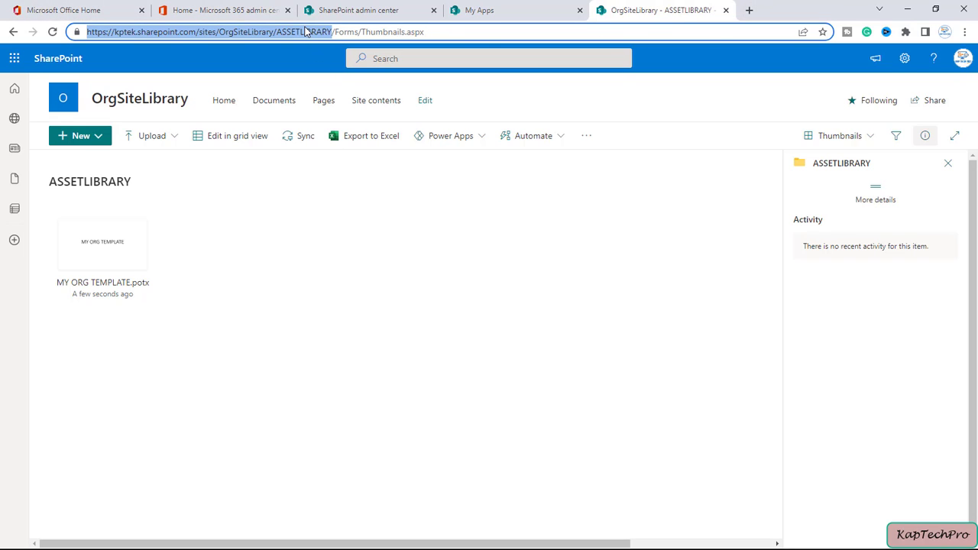
key(alt+Tab)
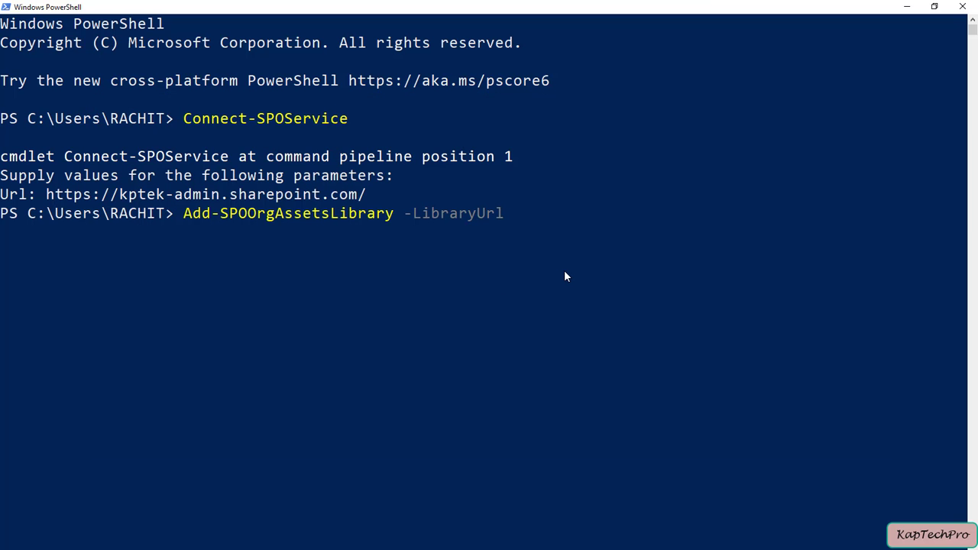
key(ctrl+v)
Step: Add -OrgAssetType OfficeTemplateLibrary, run the command, and confirm the CDN origin with y
scroll(565, 276, down, 1)
text(-)
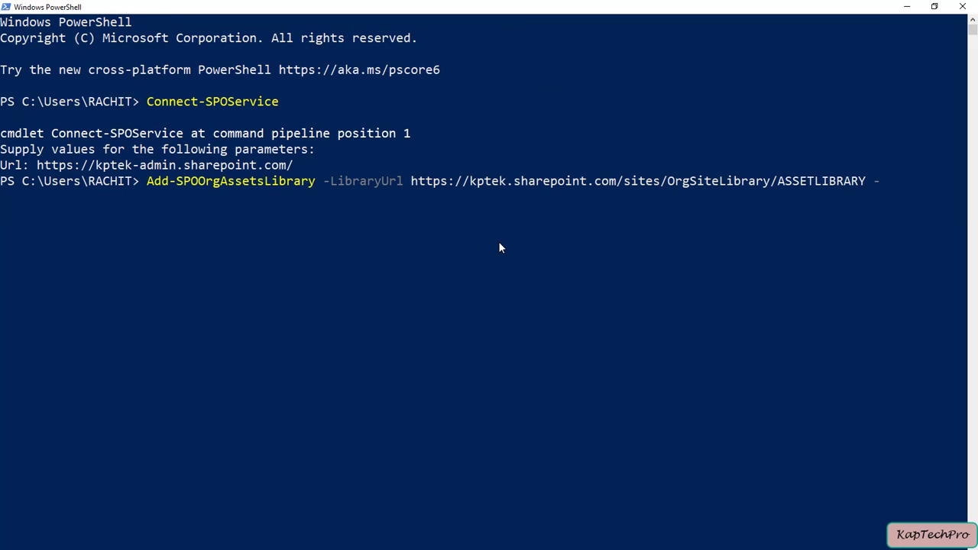
text(O)
key(Tab)
text(OfficeTemplateLibrary)
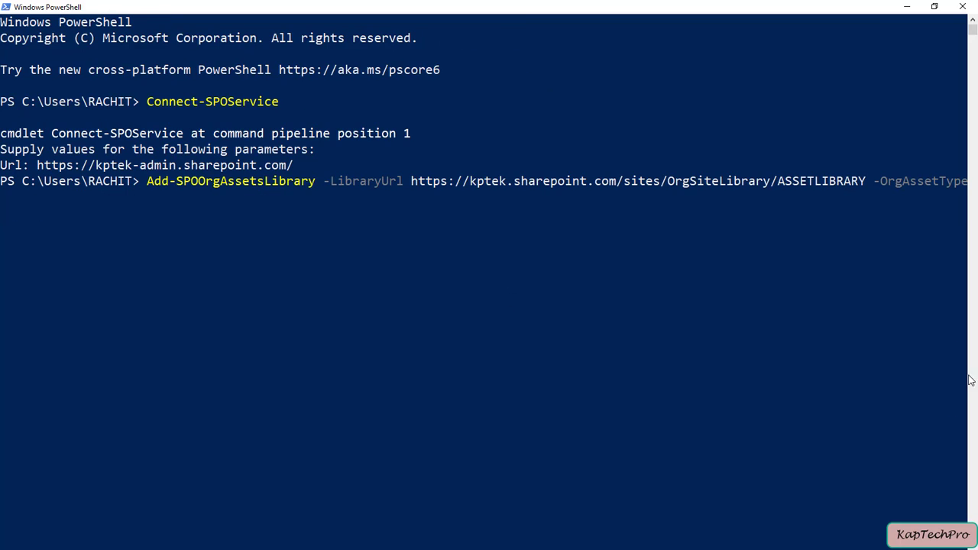
scroll(932, 251, down, 2)
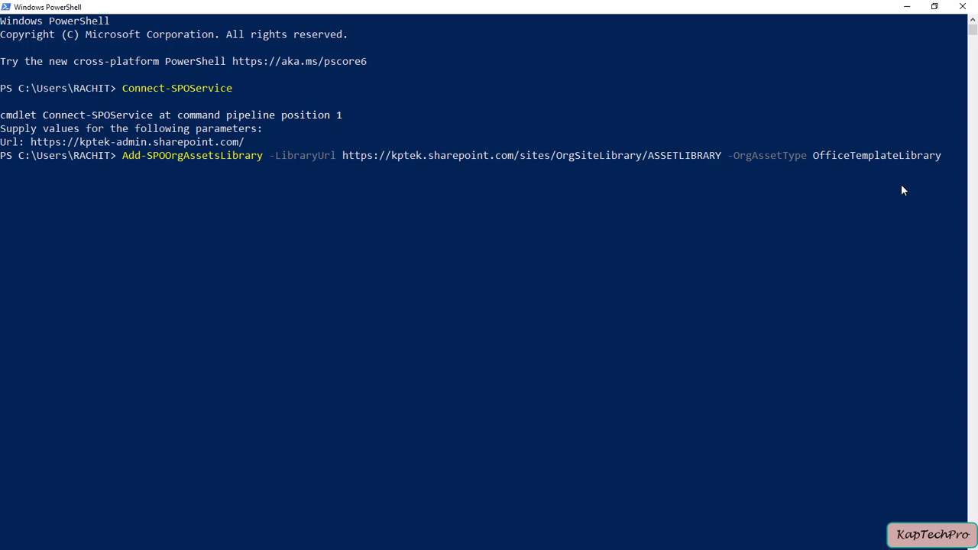
key(Return)
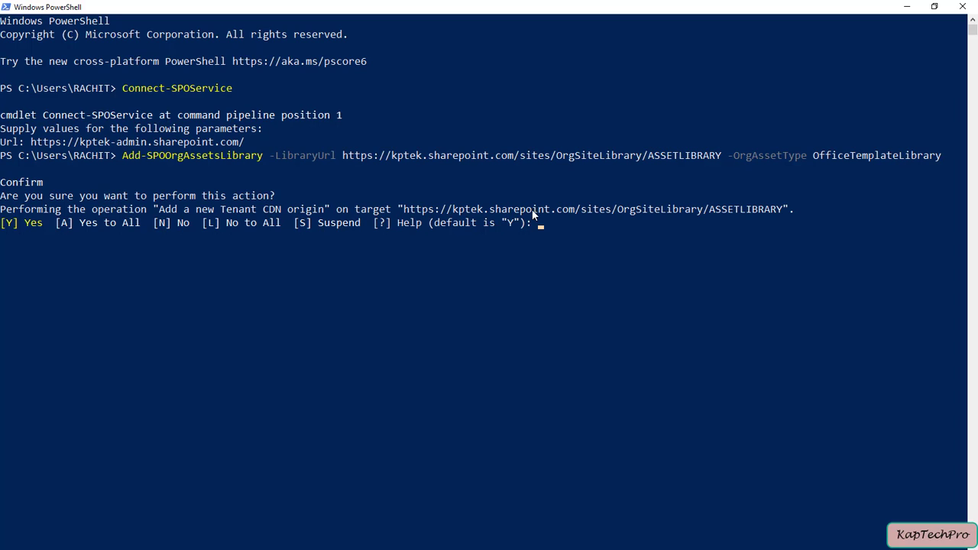
text(y)
key(Return)
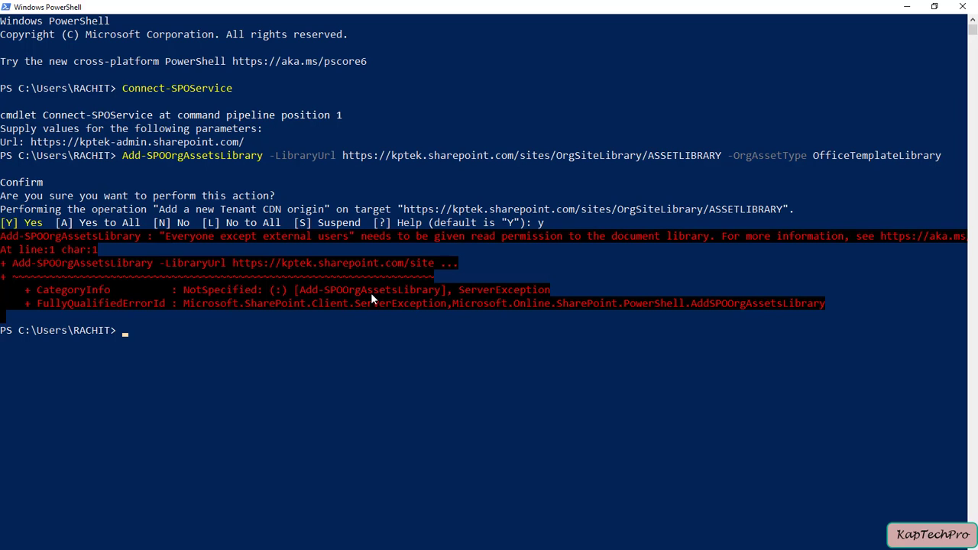
Step: Share the OrgSiteLibrary site with Everyone except external users, then return to PowerShell
click(907, 7)
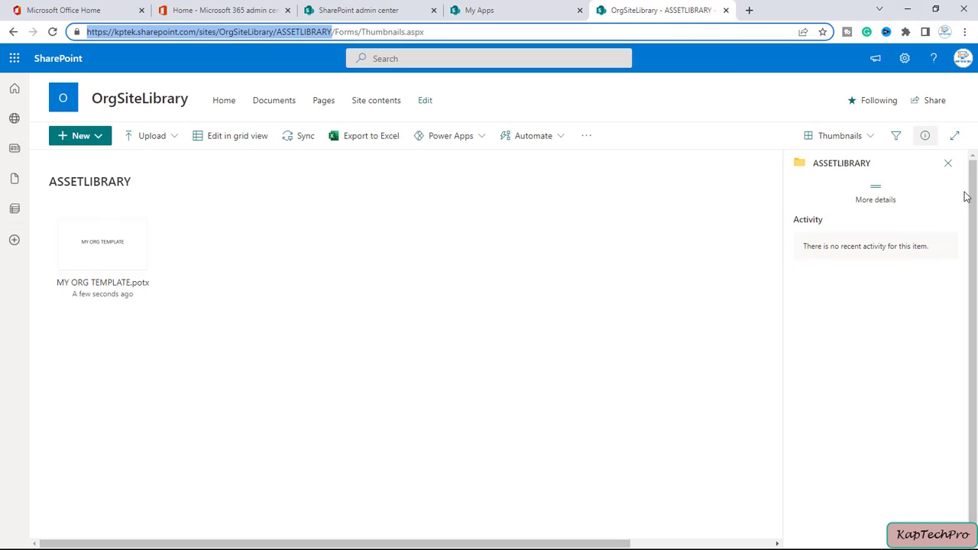
click(933, 103)
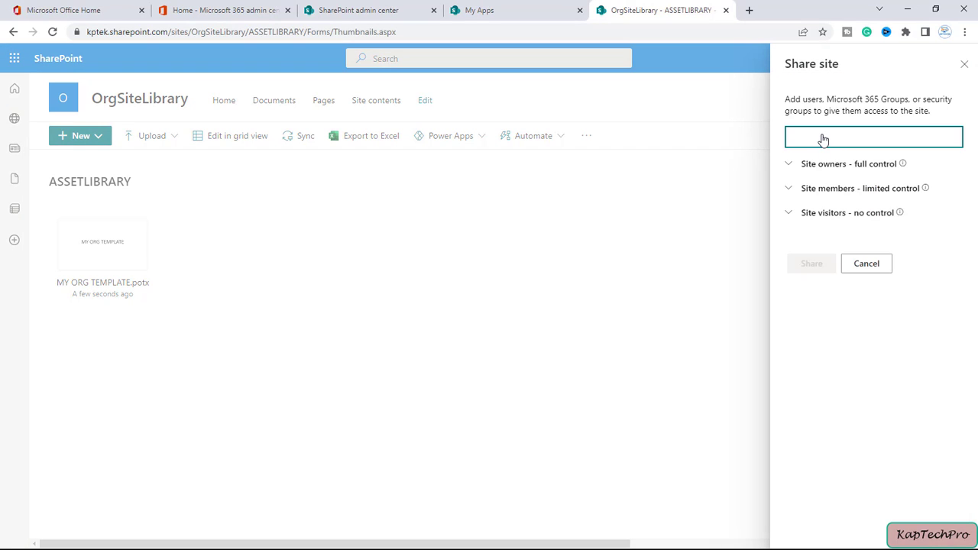
text(ever)
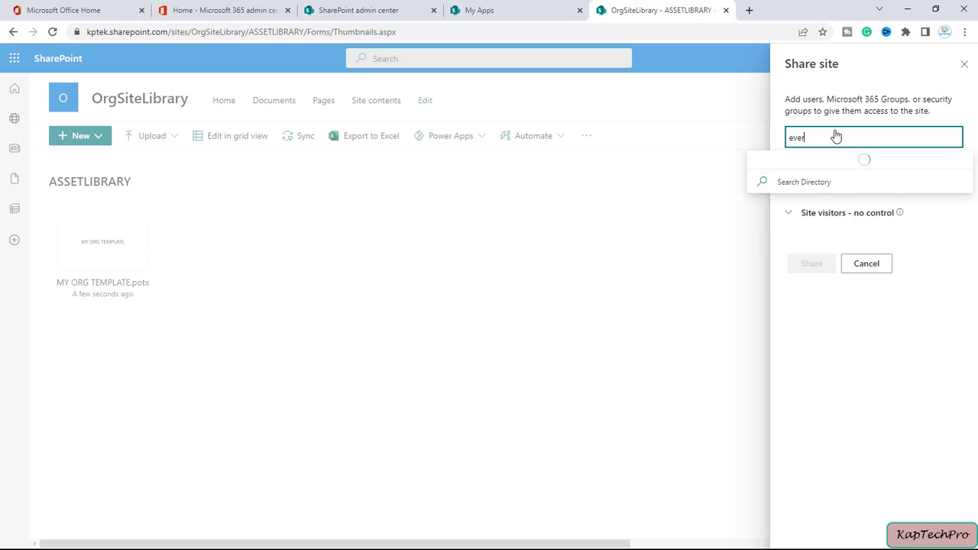
click(818, 164)
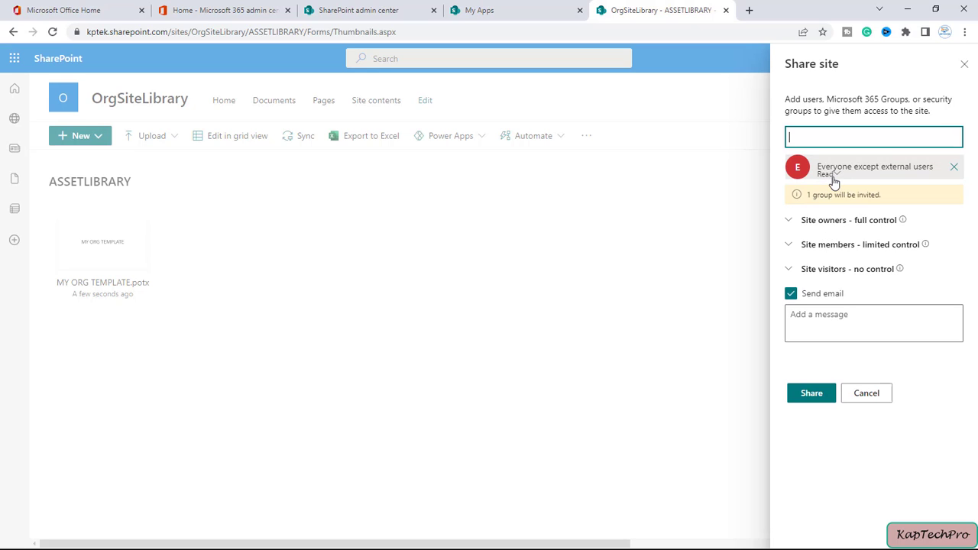
click(812, 392)
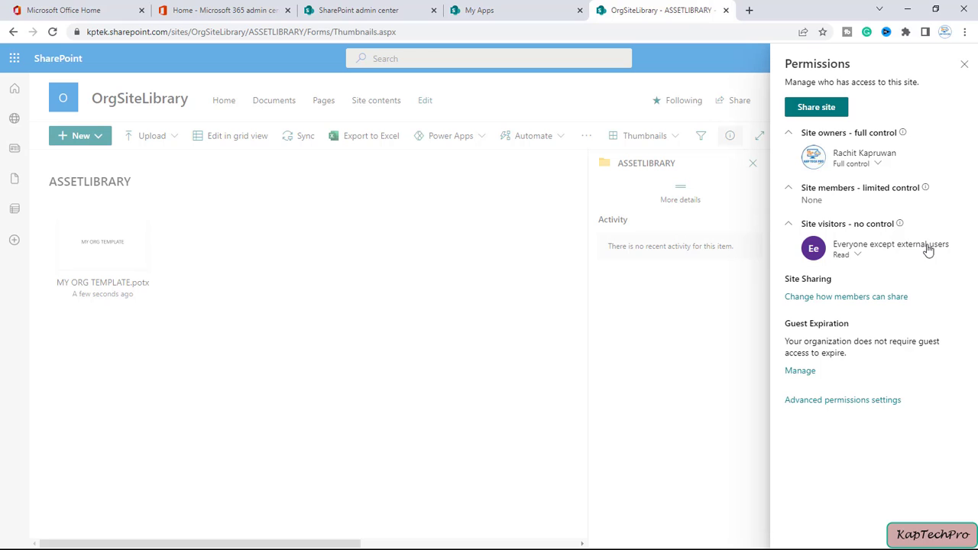
key(alt+Tab)
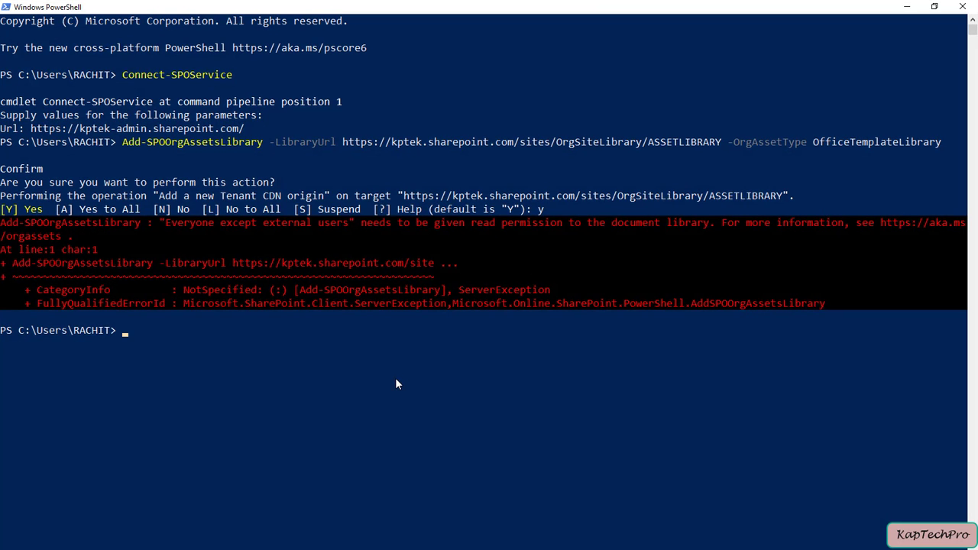
Step: Rerun the Add-SPOOrgAssetsLibrary command confirming with y, then switch to the Office Home browser window
key(Up)
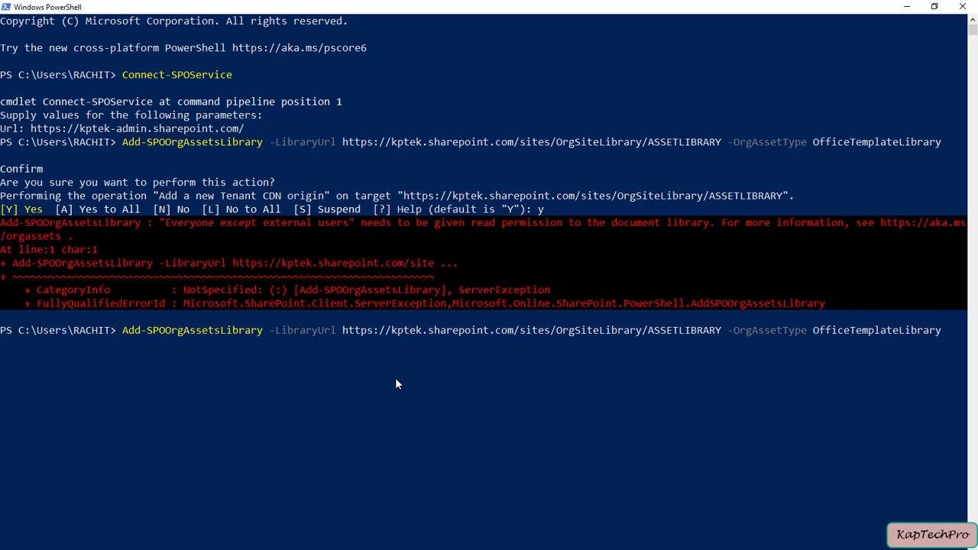
key(Return)
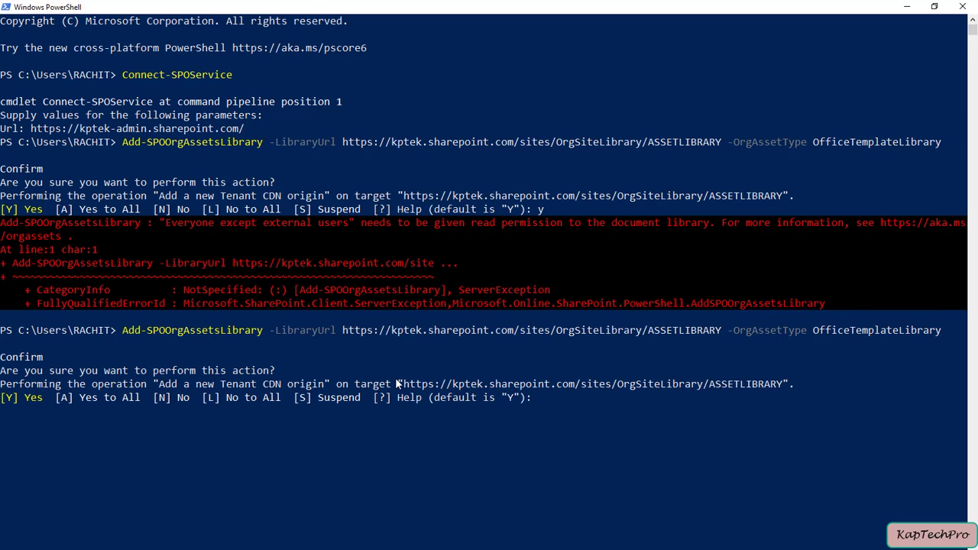
text(y)
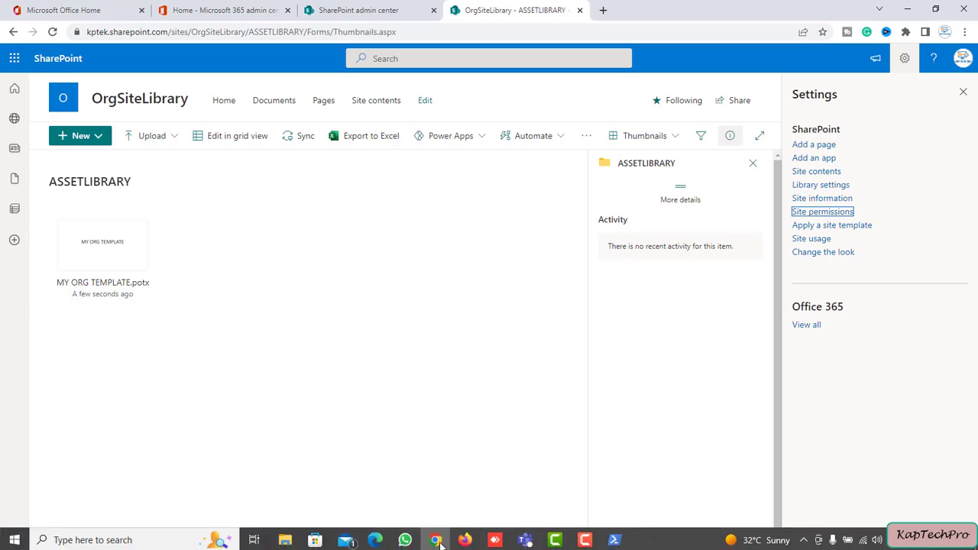
click(437, 538)
click(962, 68)
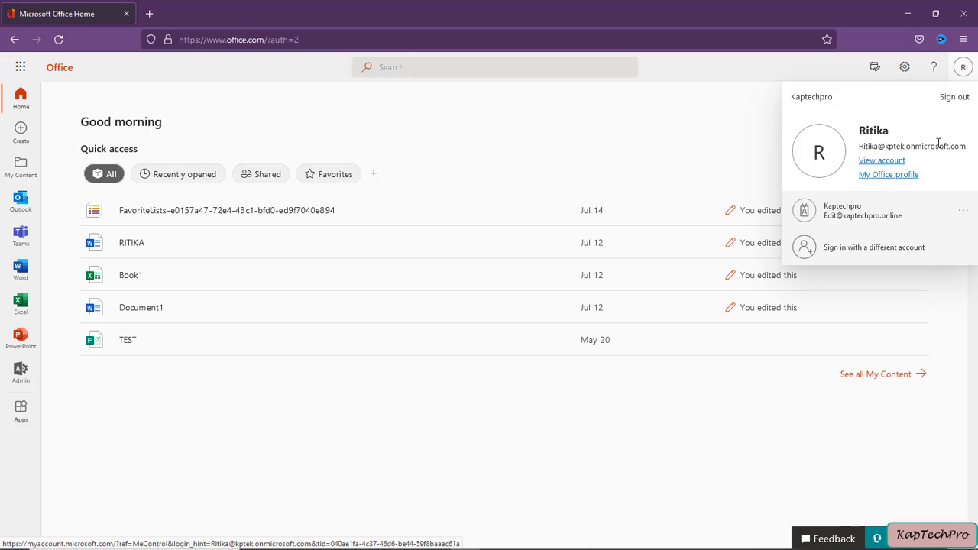
Step: In PowerPoint for the web, create a presentation from MY ORG TEMPLATE in the ASSETLIBRARY themes
click(20, 341)
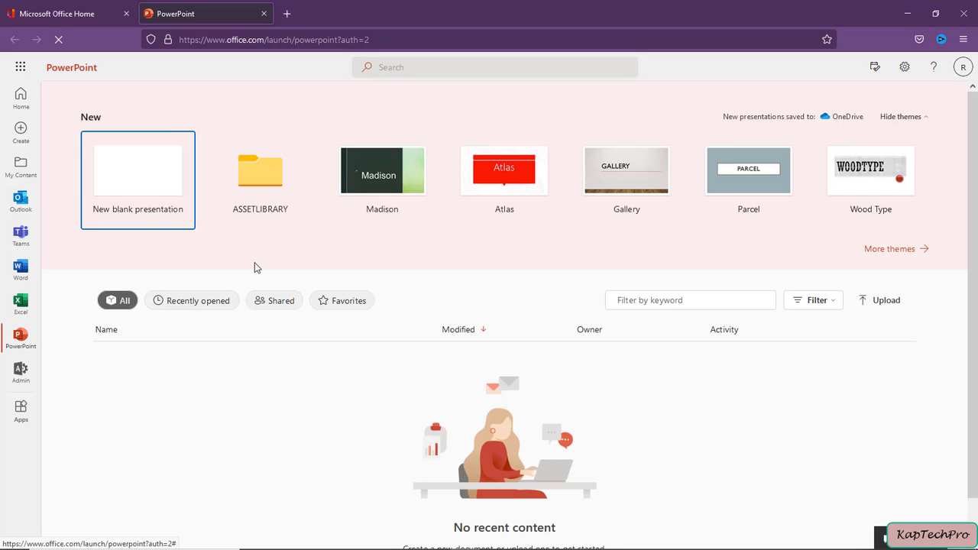
click(262, 218)
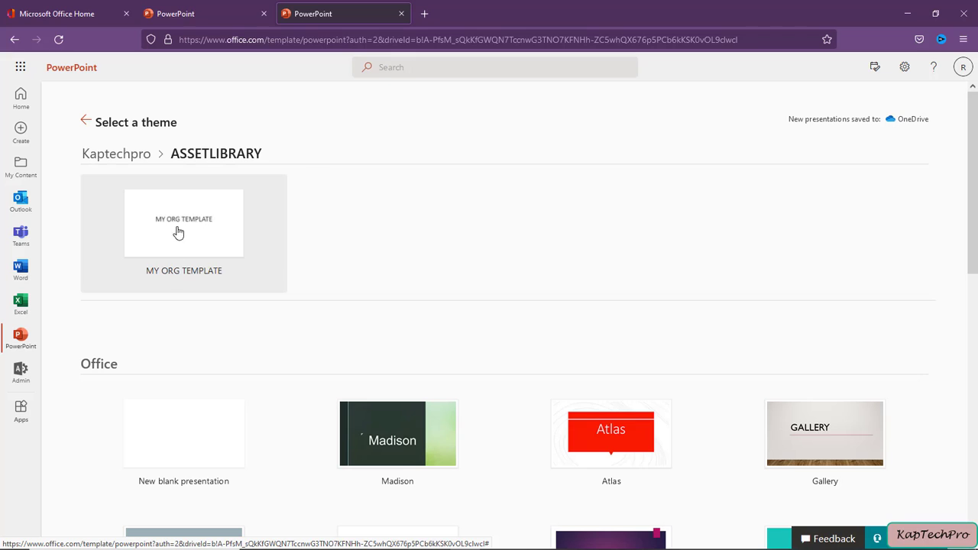
click(963, 67)
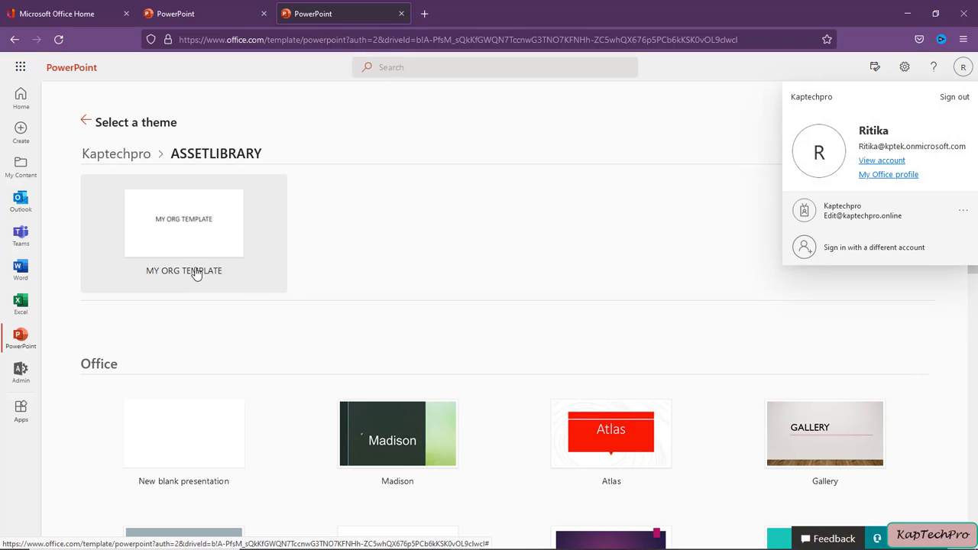
click(175, 229)
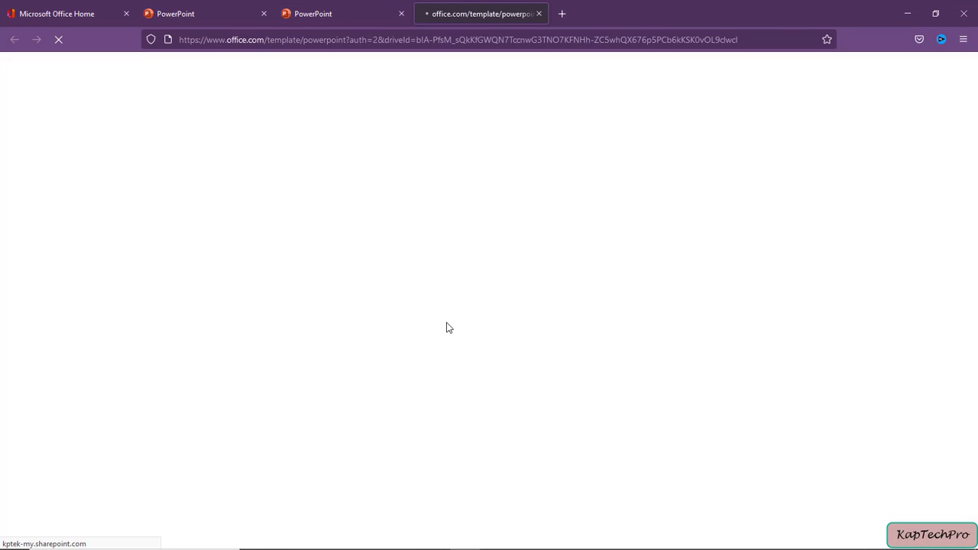